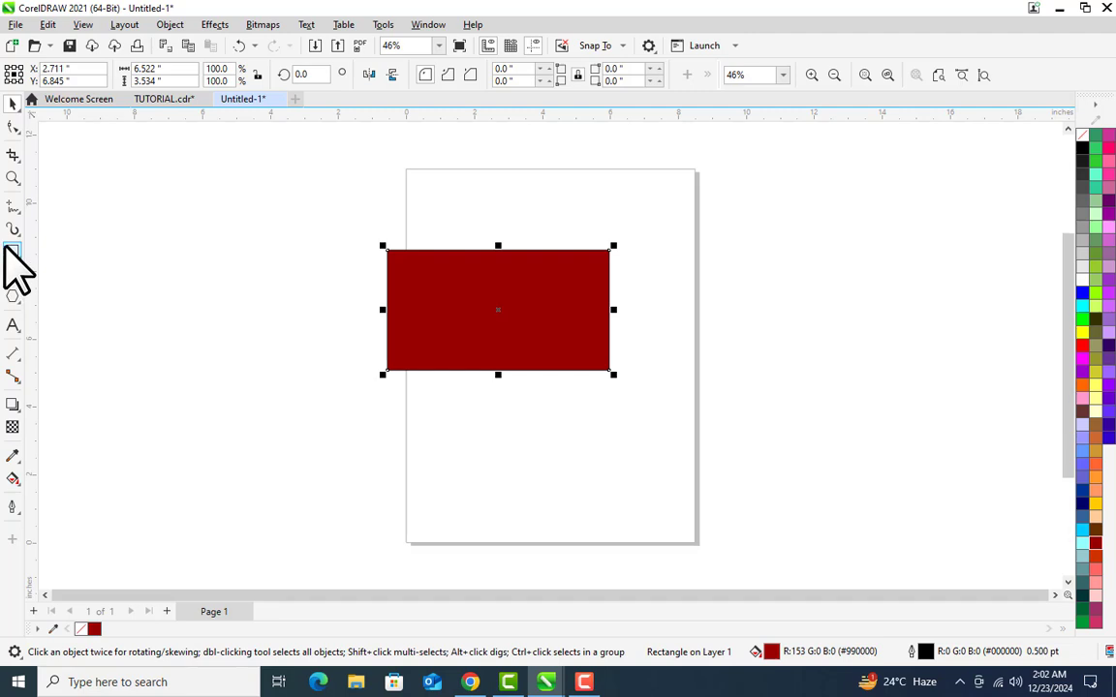
# Step: Draw a rectangle about 5.3 by 2.3 inches below the red one and fill it with ruby red sampled from that rectangle
pyautogui.click(12, 252)
pyautogui.moveTo(494, 410); pyautogui.dragTo(676, 492)
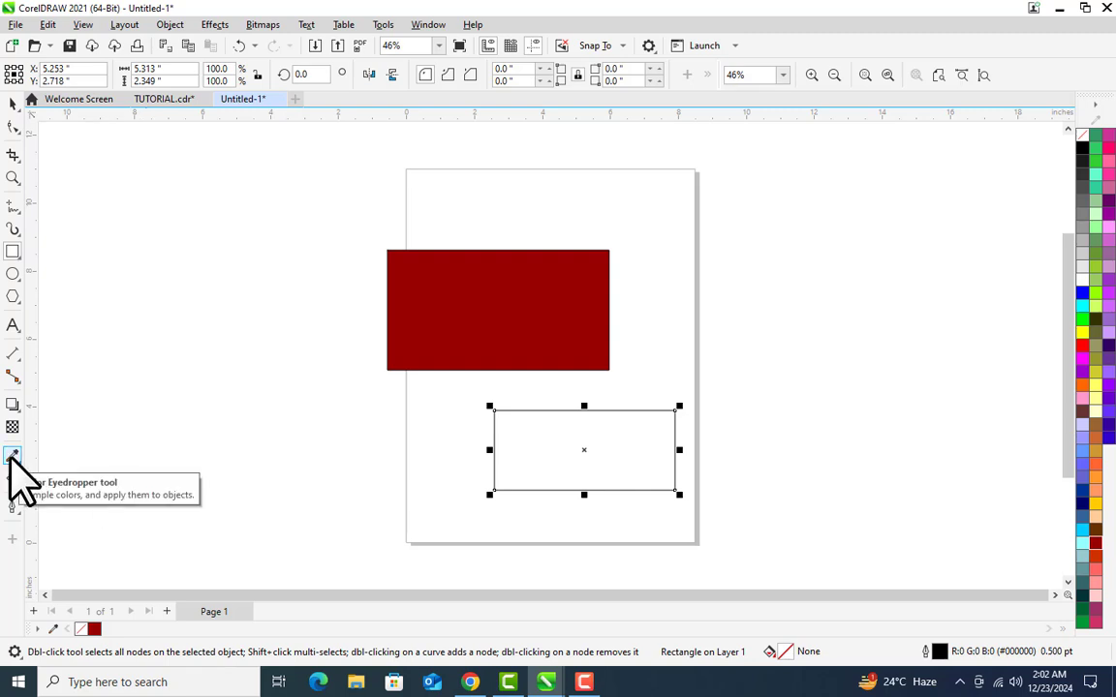
pyautogui.click(12, 459)
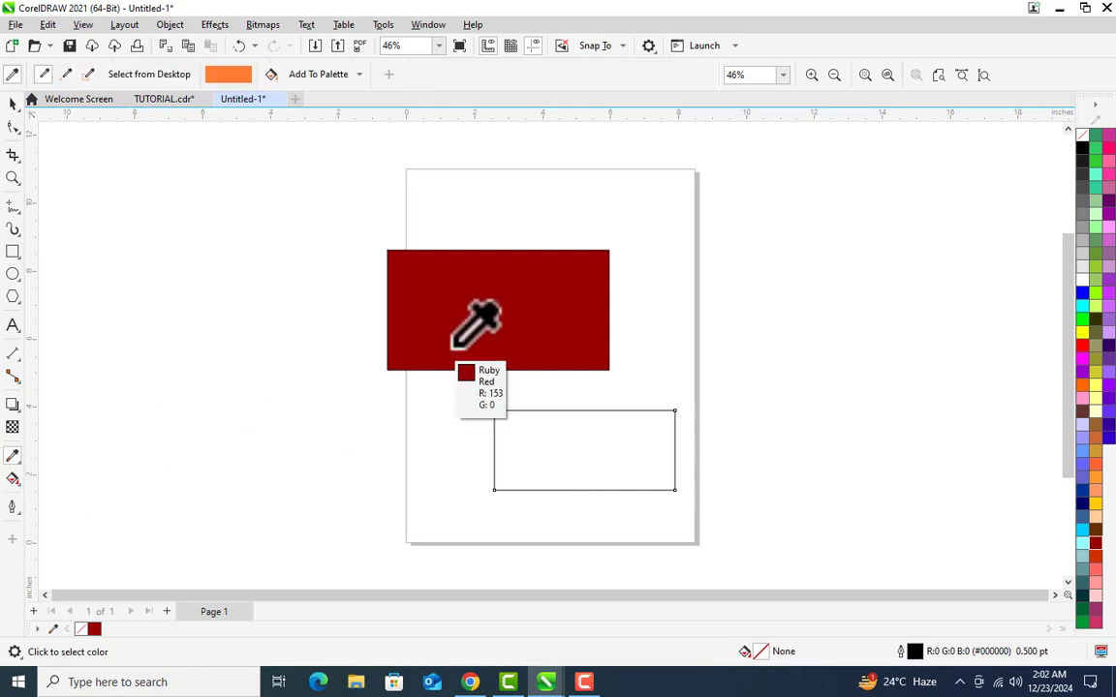
pyautogui.click(535, 293)
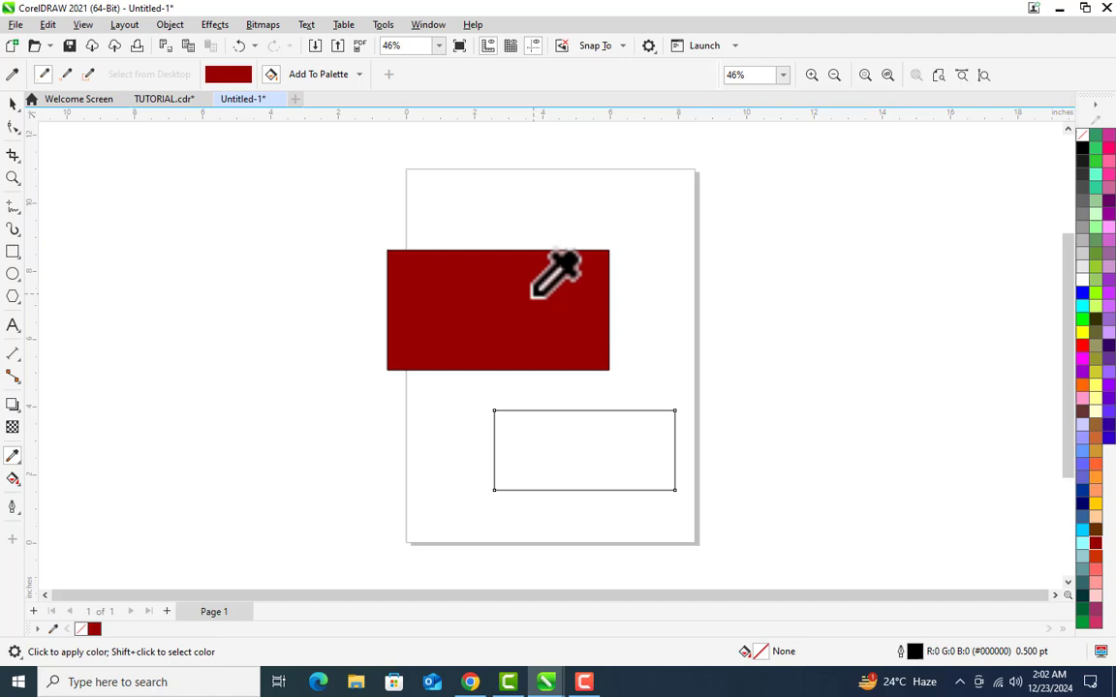
pyautogui.click(579, 427)
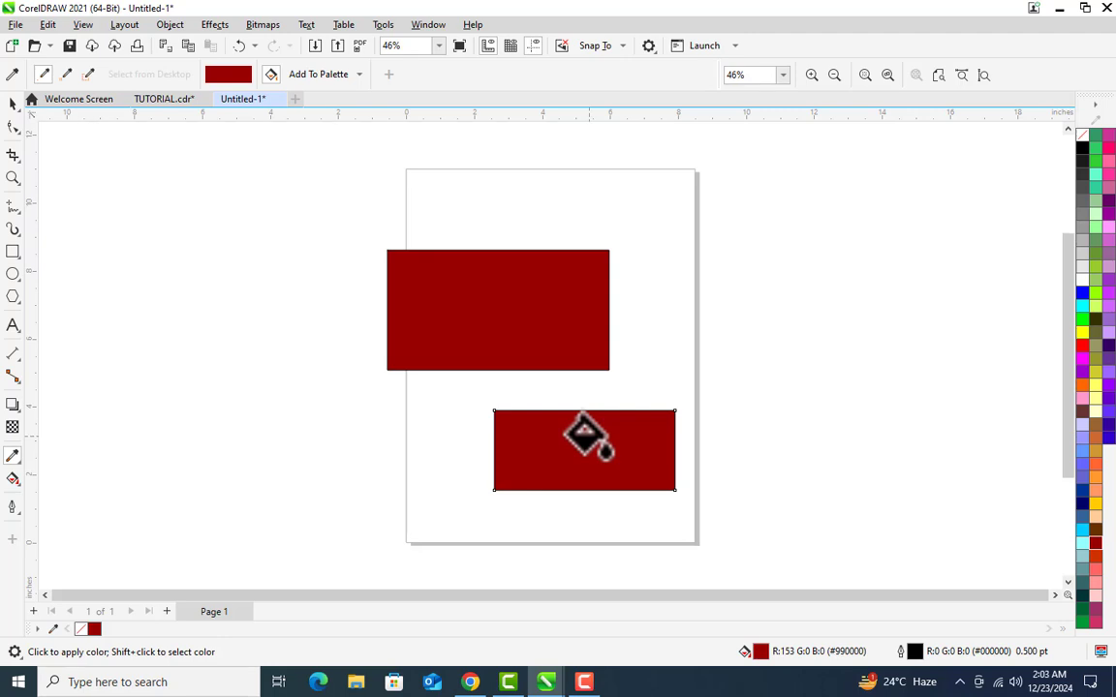
pyautogui.click(13, 104)
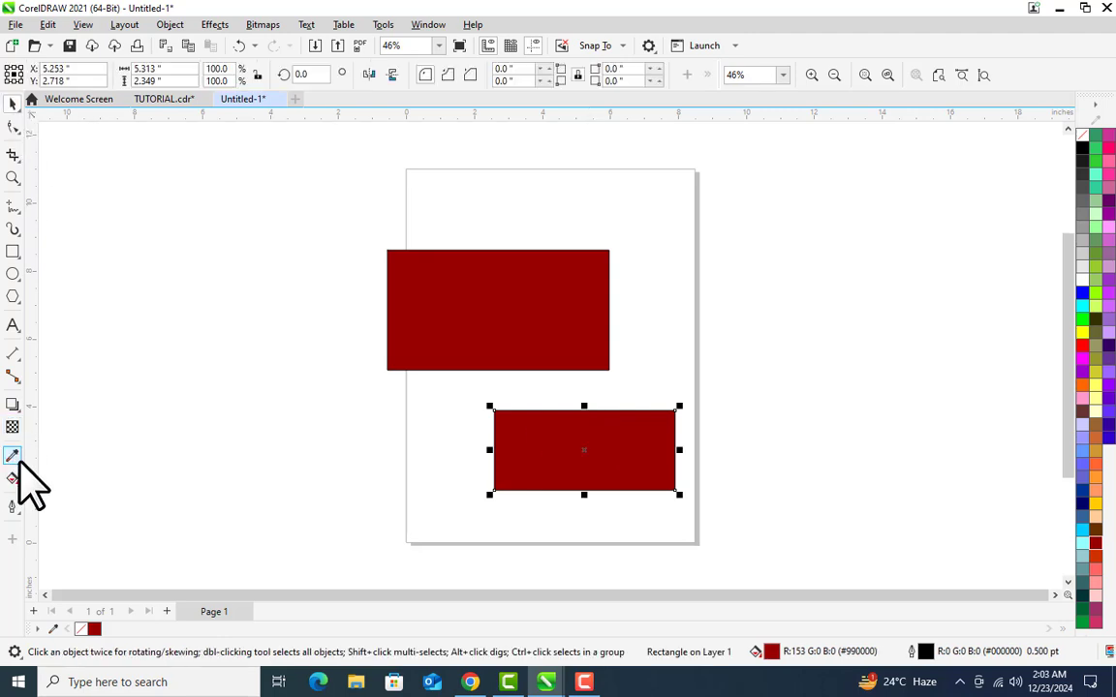
pyautogui.click(16, 457)
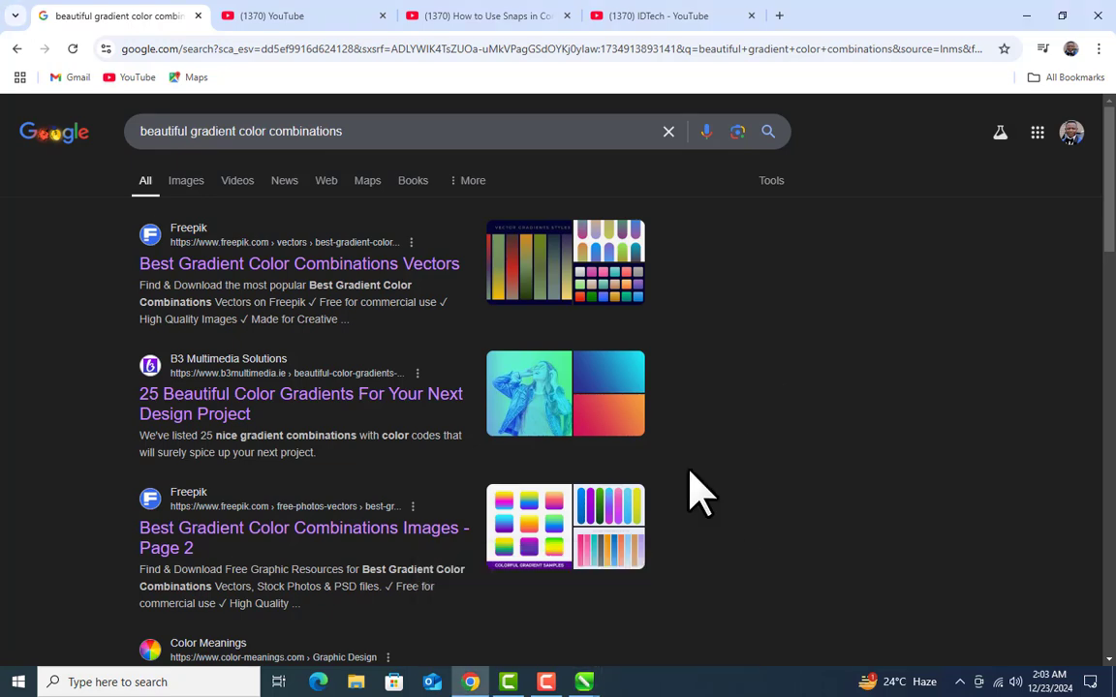
# Step: Look through the CorelDRAW snaps video page and the IDTech YouTube channel's home and playlists
pyautogui.click(514, 16)
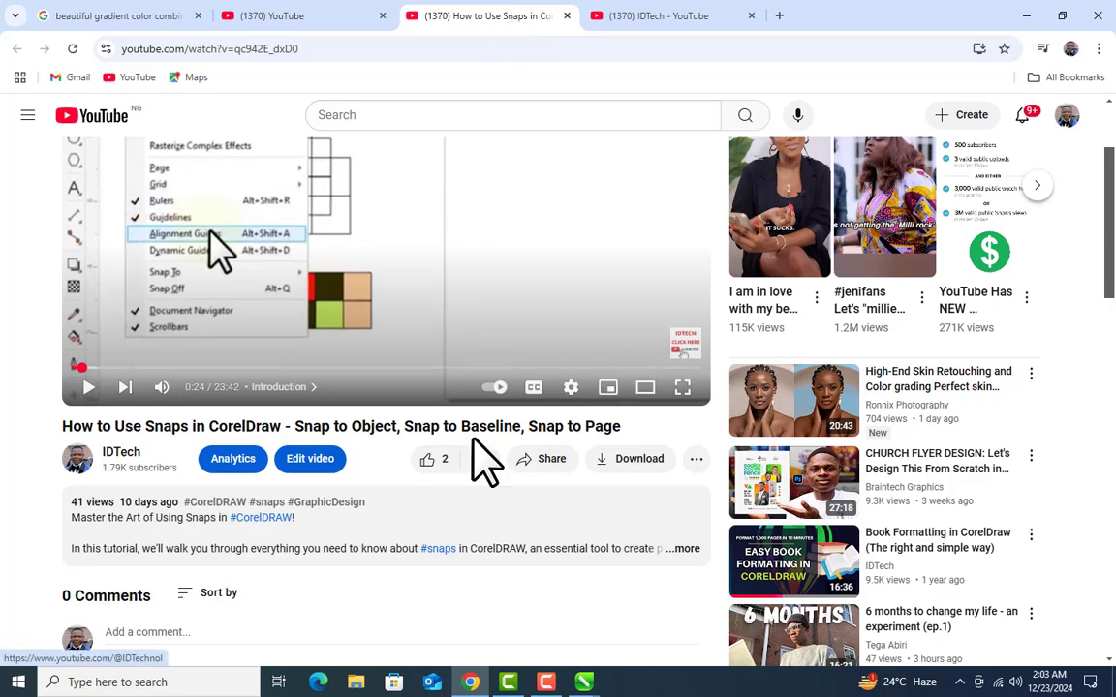
pyautogui.scroll(-1, 398, 498)
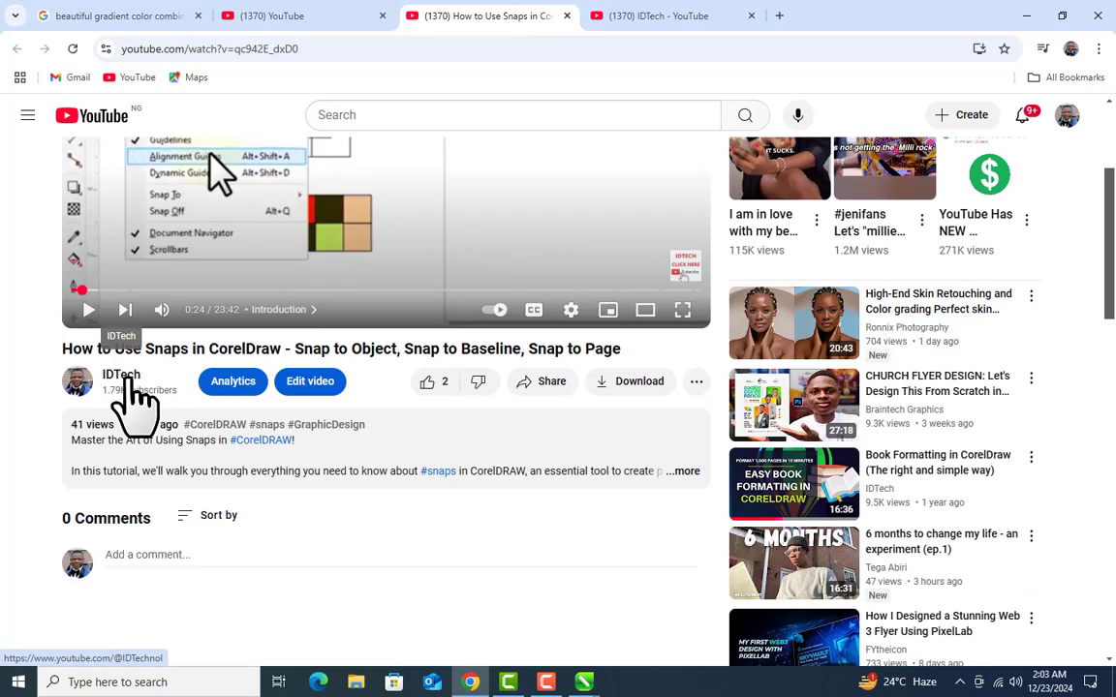
pyautogui.click(647, 17)
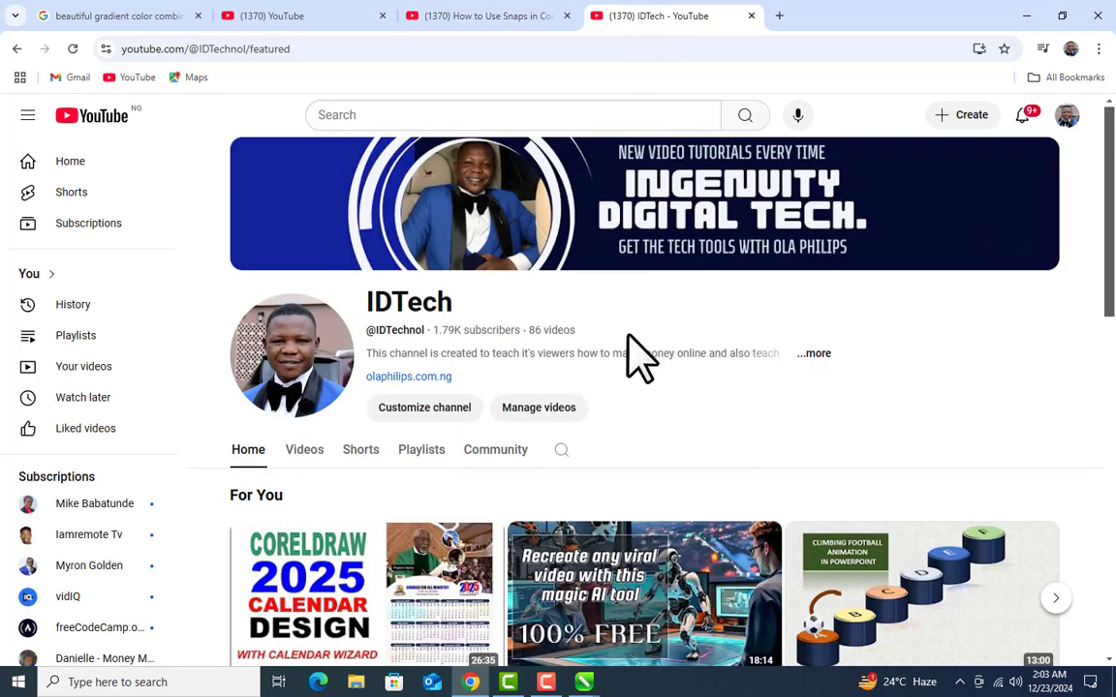
pyautogui.scroll(-3, 634, 356)
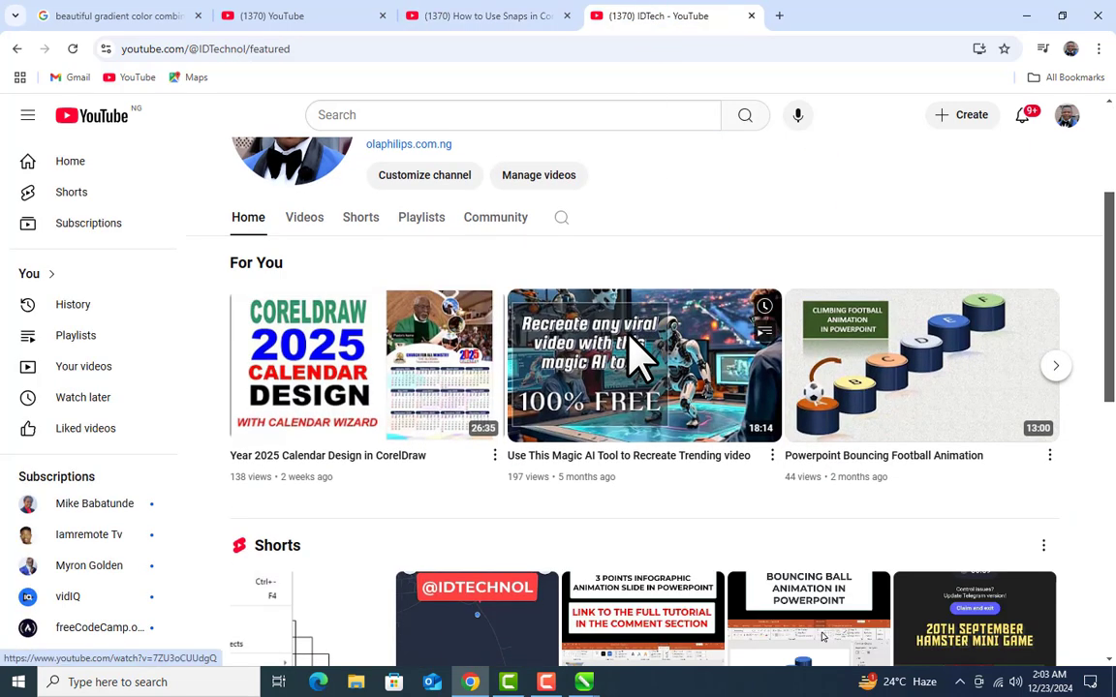
pyautogui.scroll(1, 448, 377)
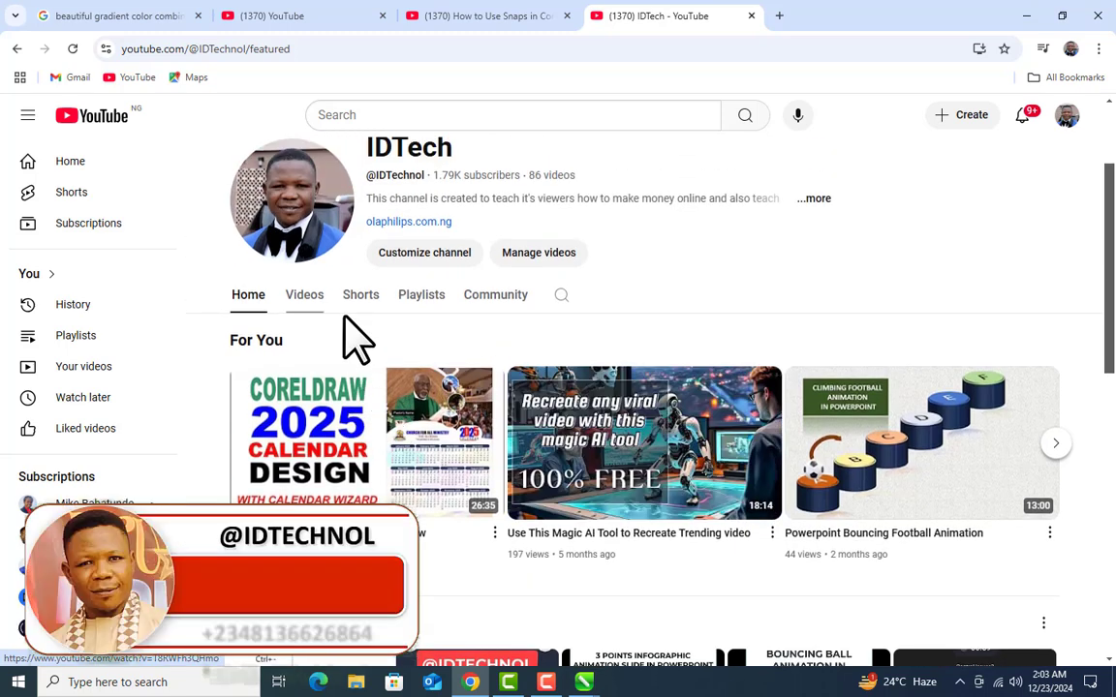
pyautogui.click(432, 297)
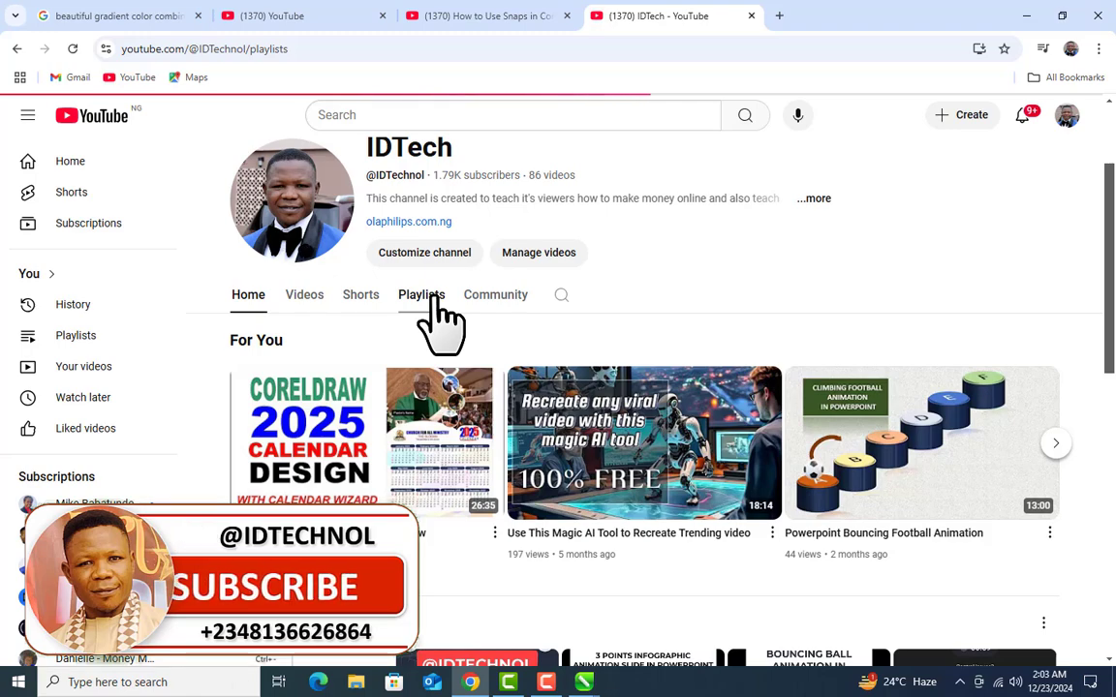
pyautogui.scroll(-2, 528, 411)
pyautogui.scroll(-1, 507, 376)
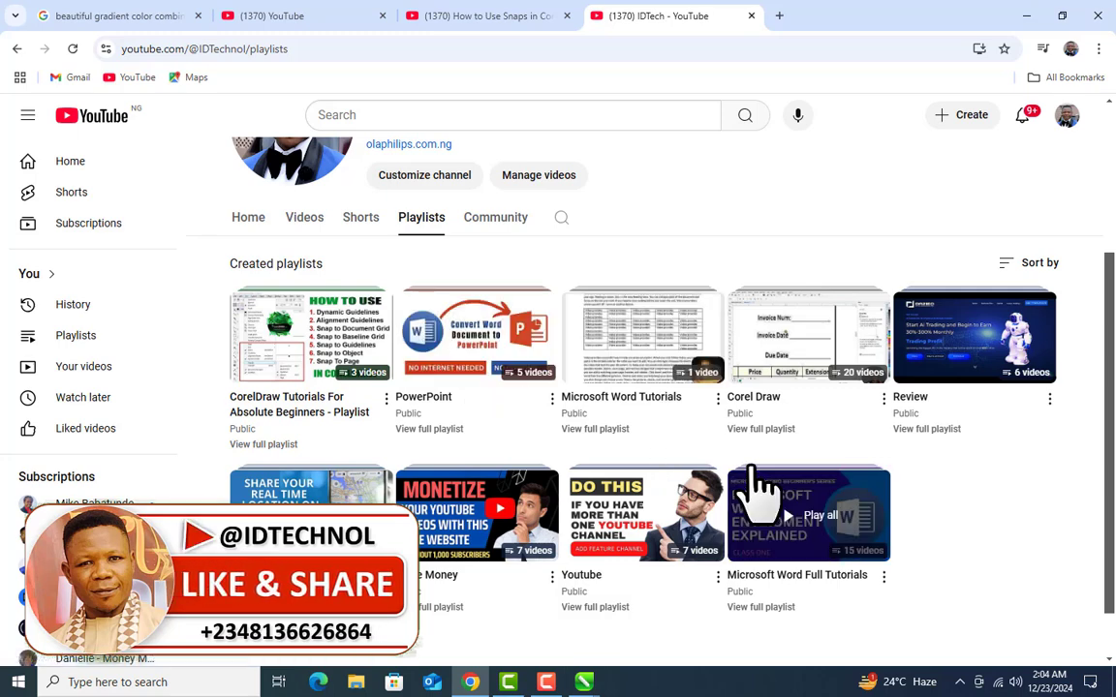
pyautogui.scroll(3, 705, 459)
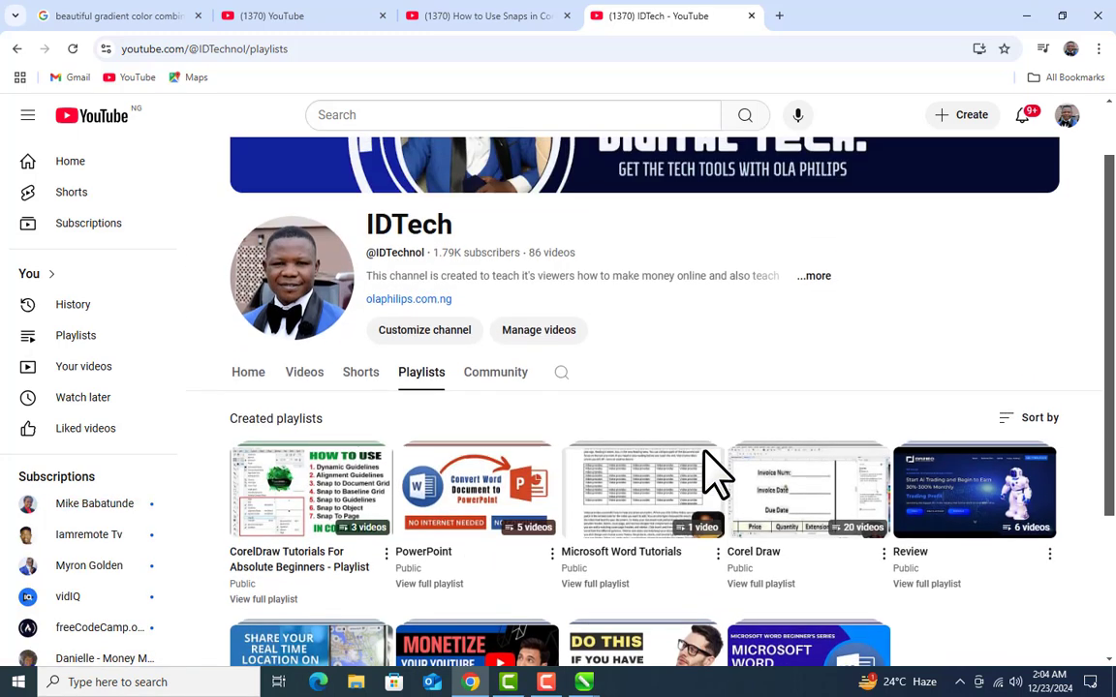
# Step: Return to the Untitled-1 drawing in CorelDRAW and arrange it side by side with Chrome showing the gradient color search results
pyautogui.moveTo(587, 684)
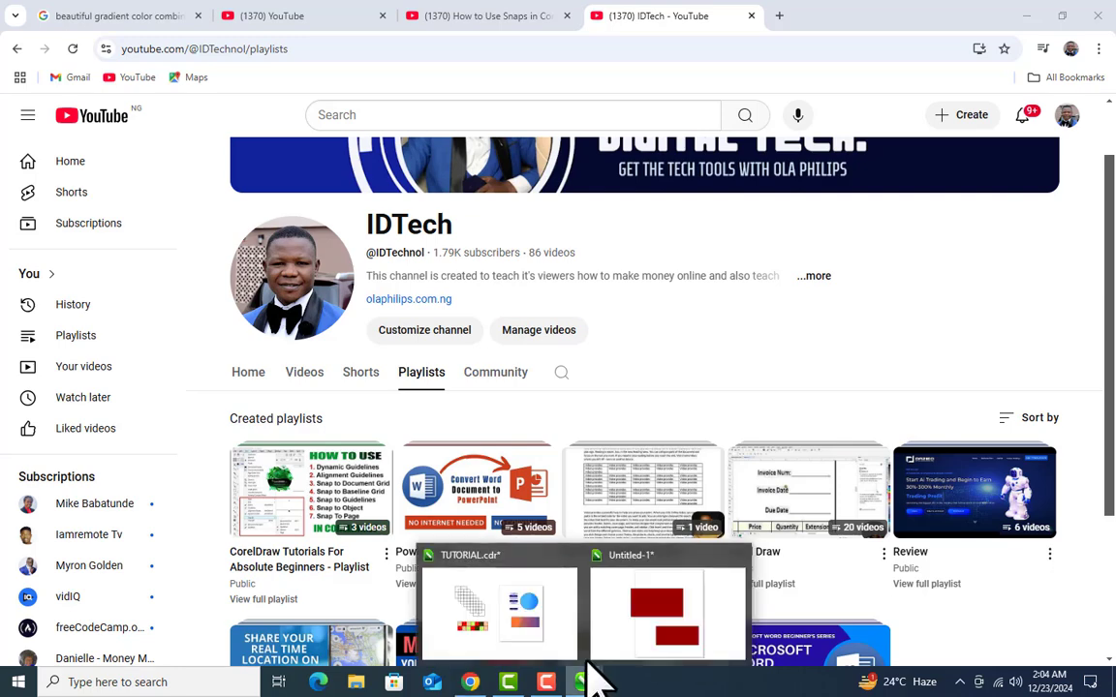
pyautogui.click(689, 641)
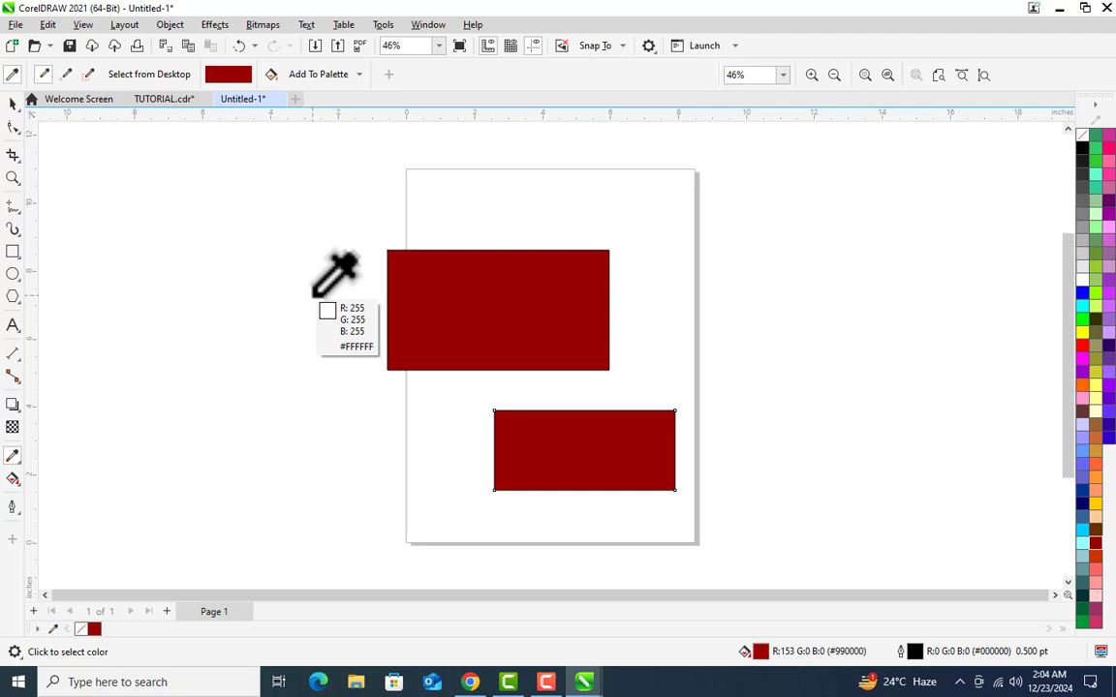
pyautogui.click(13, 103)
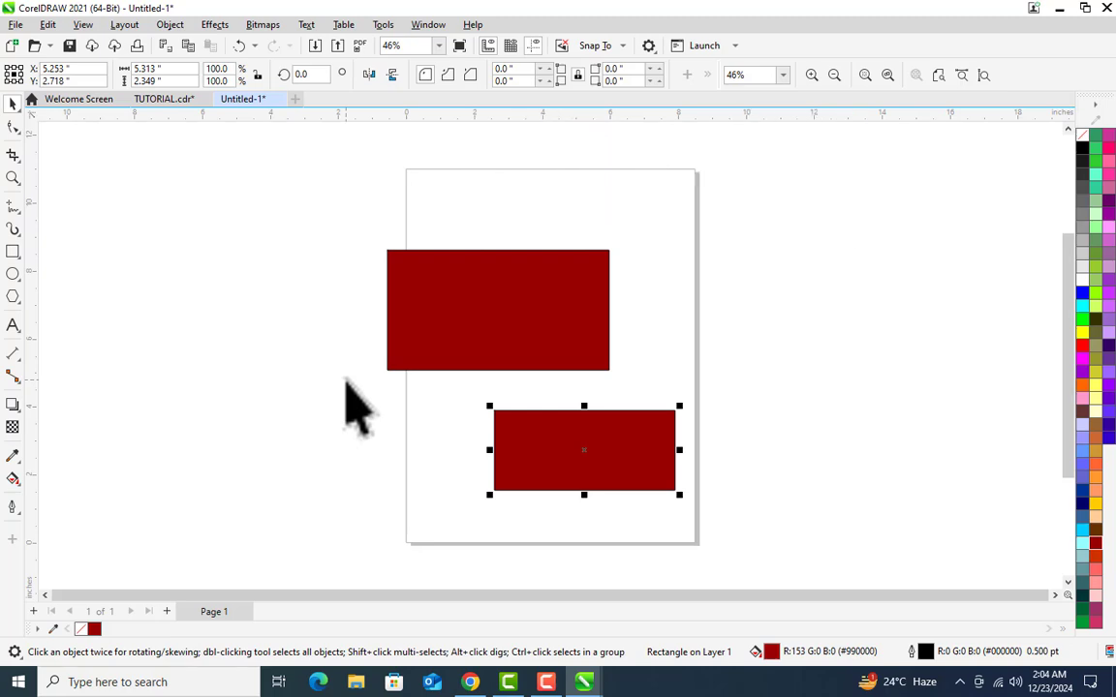
pyautogui.press('super+Right')
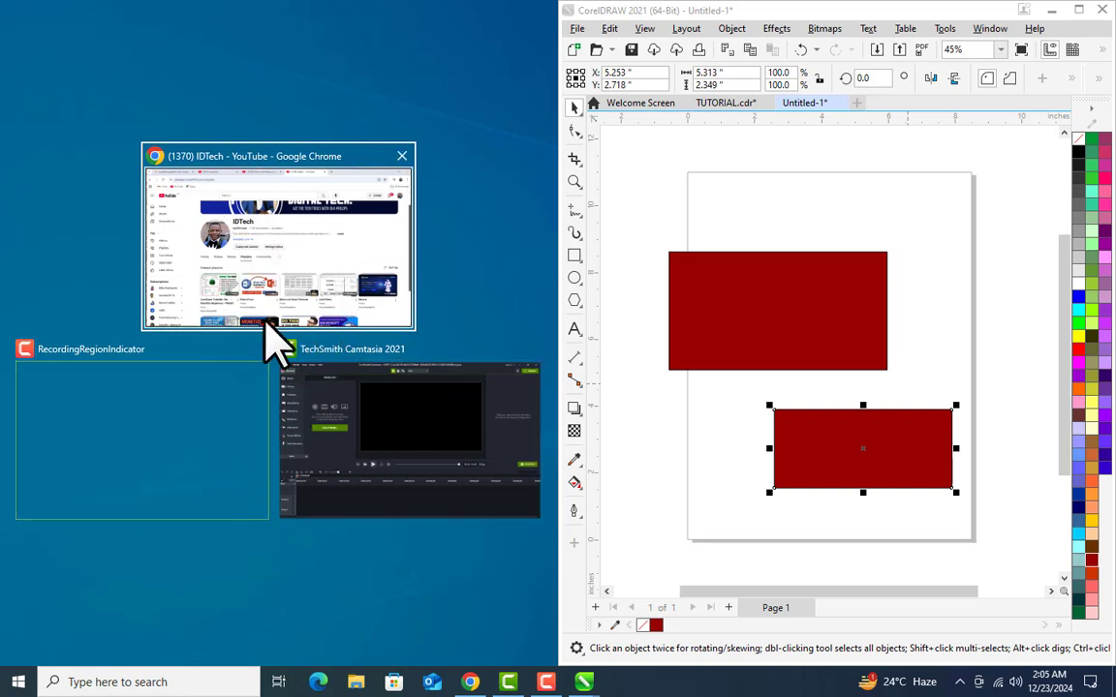
pyautogui.click(261, 219)
pyautogui.click(81, 12)
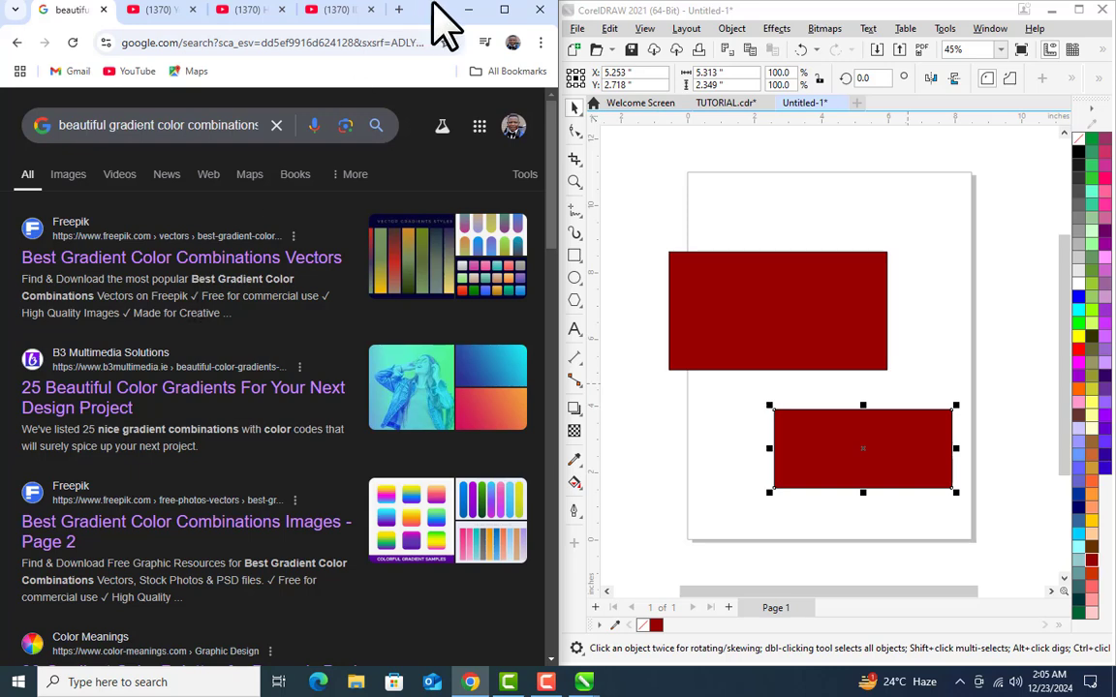
# Step: Minimize Chrome, sample blue #00A0F4 from the desktop wallpaper with the Color Eyedropper, and fill the upper rectangle with it
pyautogui.click(469, 10)
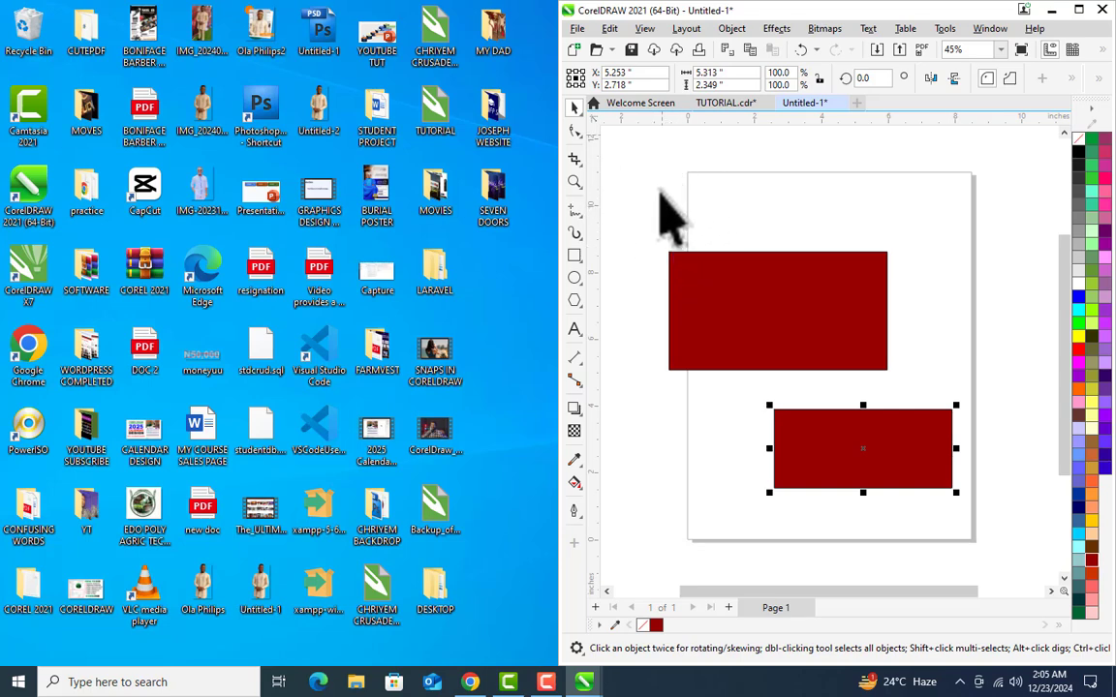
pyautogui.click(574, 460)
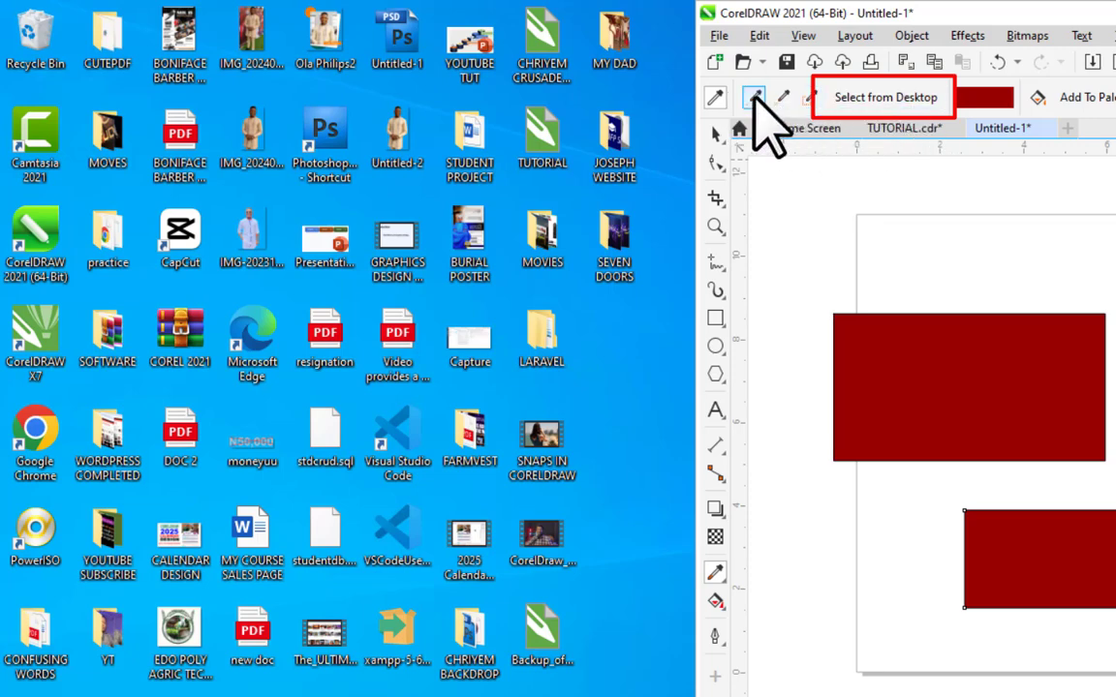
pyautogui.click(893, 96)
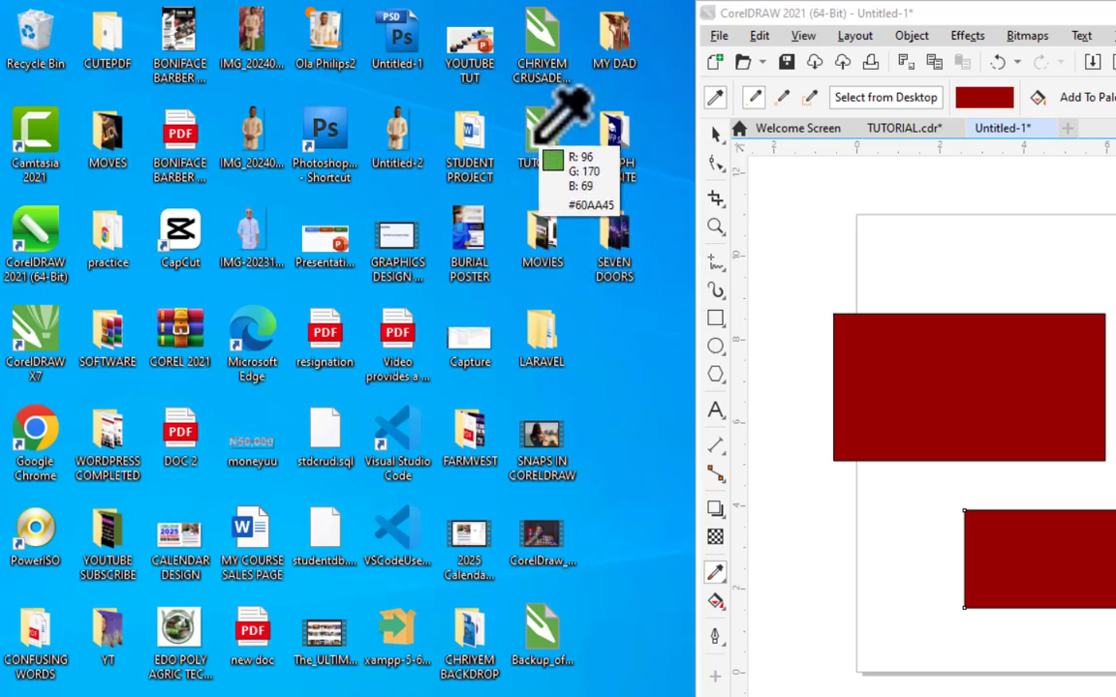
pyautogui.click(610, 379)
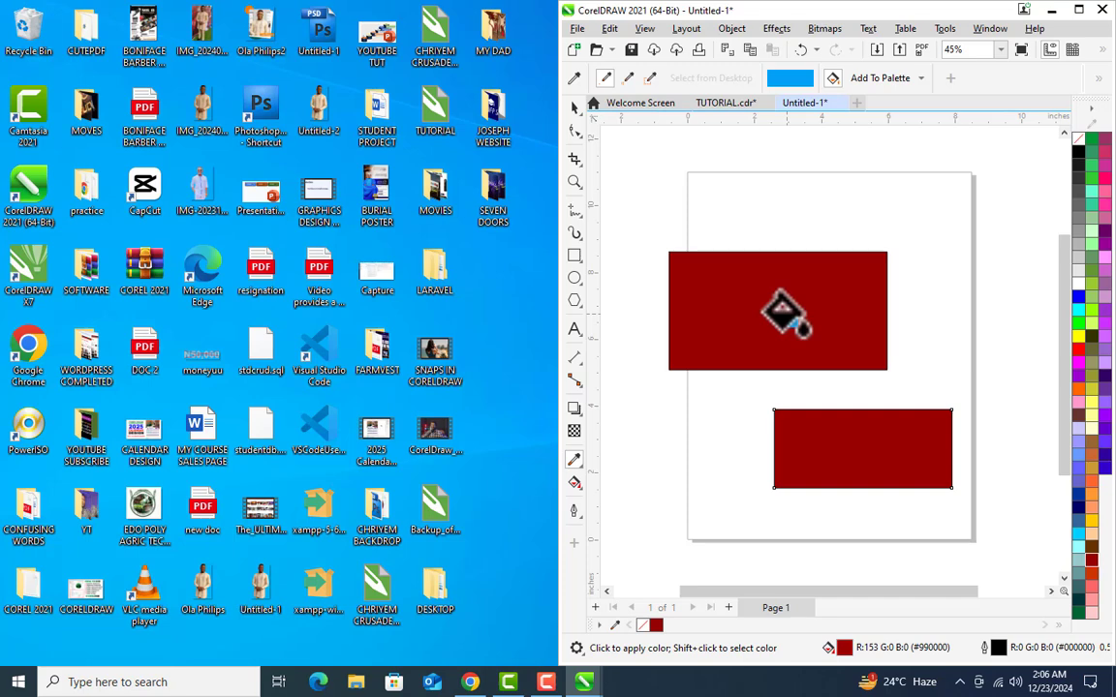
pyautogui.click(783, 311)
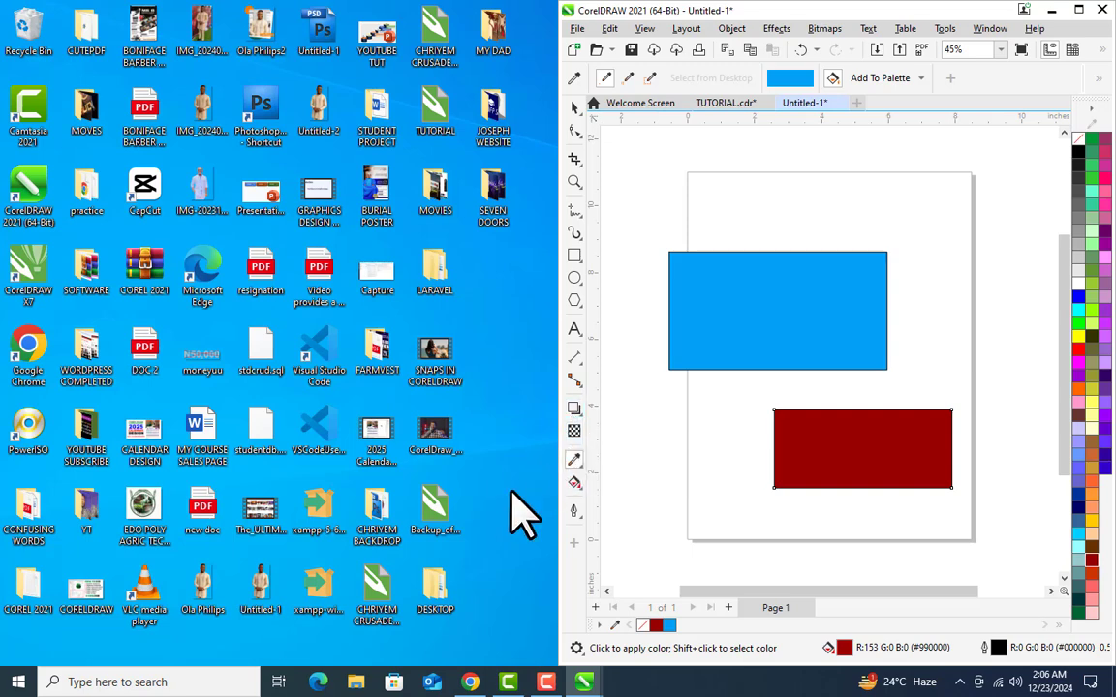
# Step: Restore Chrome, sample pink #D73C8F from the Freepik gradient thumbnail in the search results, and fill the upper rectangle with it
pyautogui.click(469, 682)
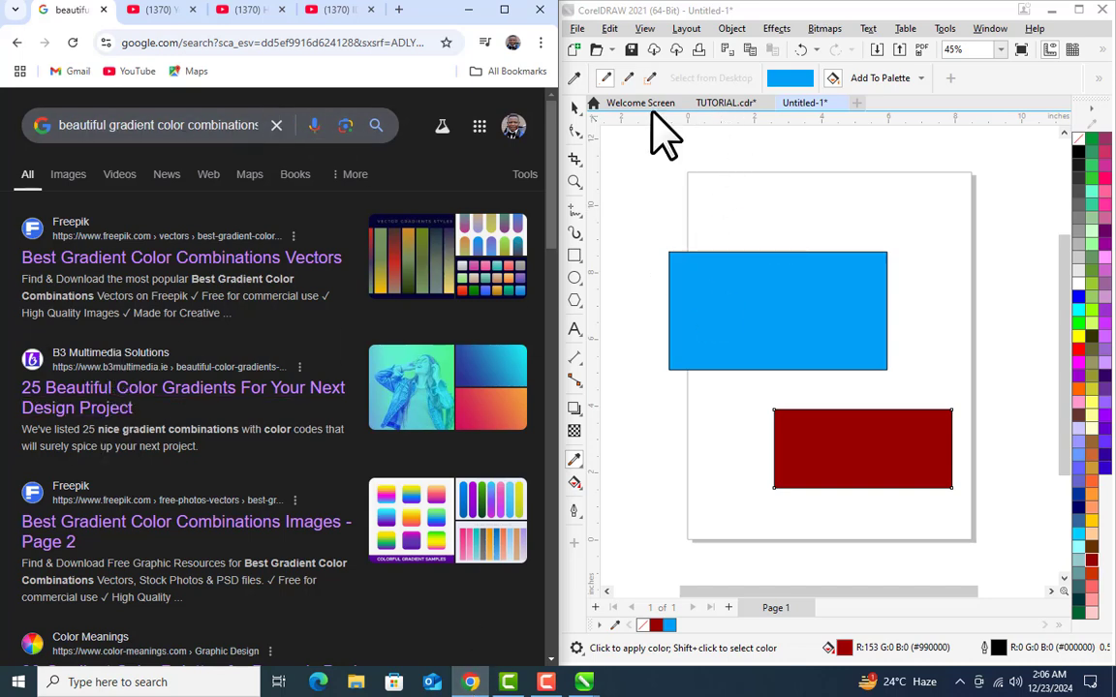
pyautogui.click(574, 107)
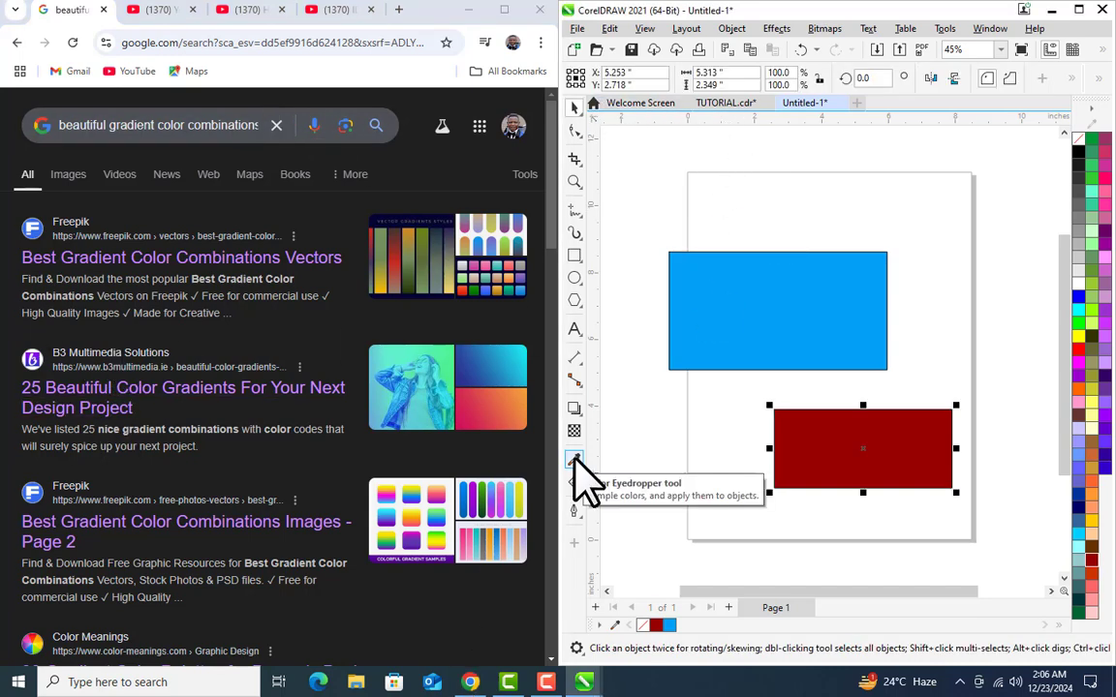
pyautogui.click(574, 460)
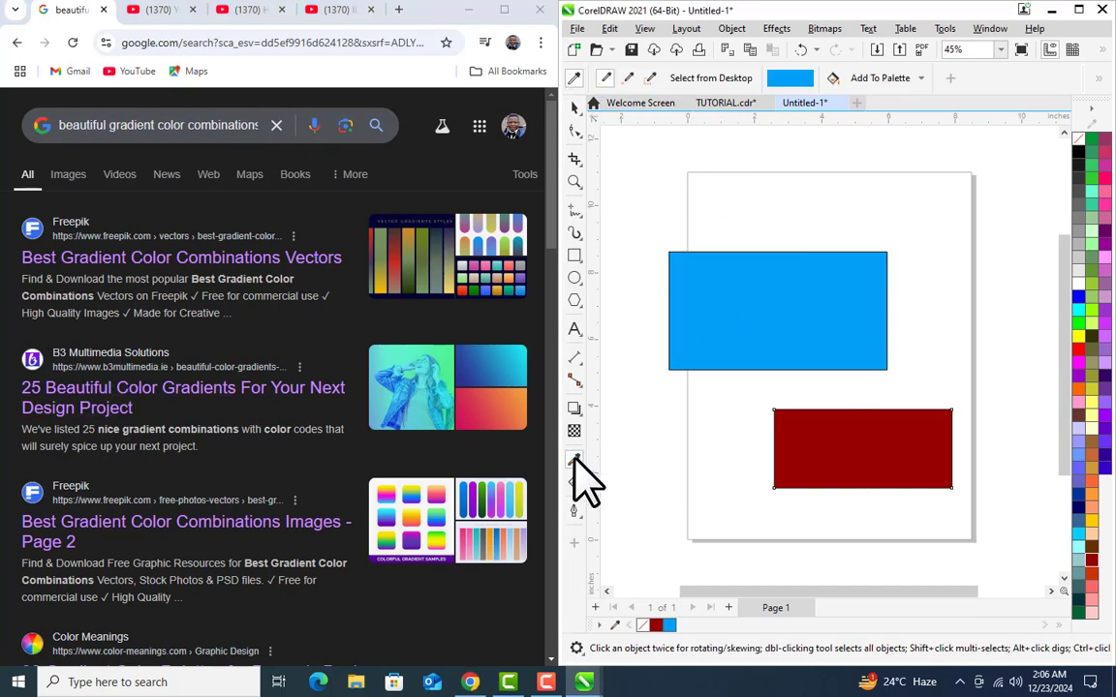
pyautogui.click(712, 79)
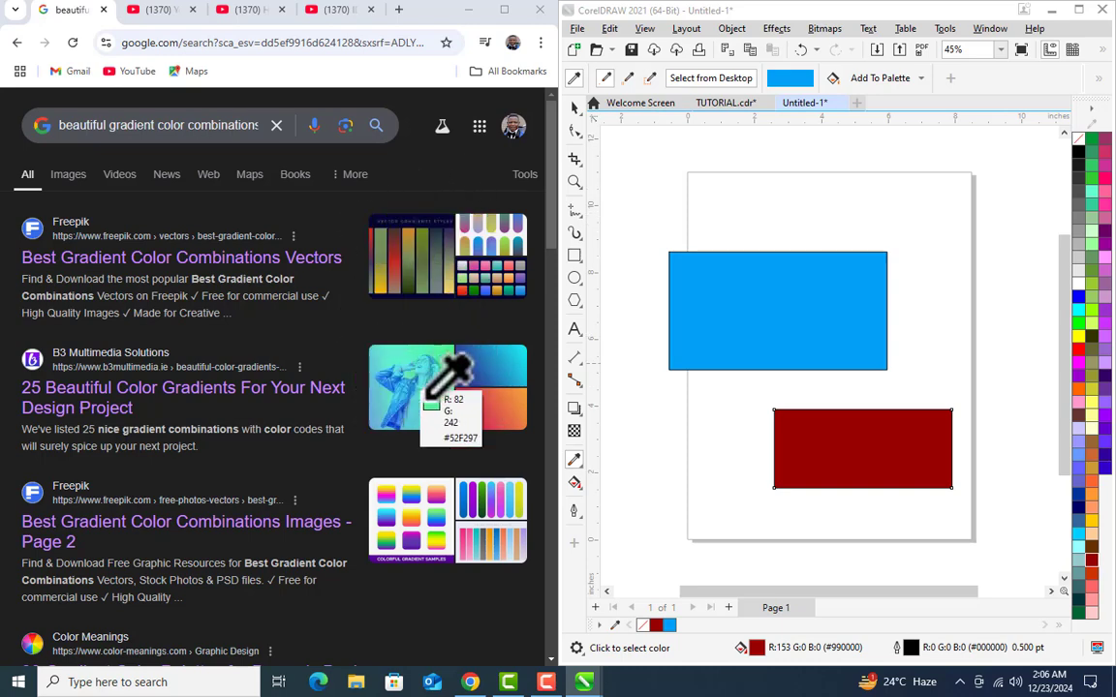
pyautogui.click(438, 497)
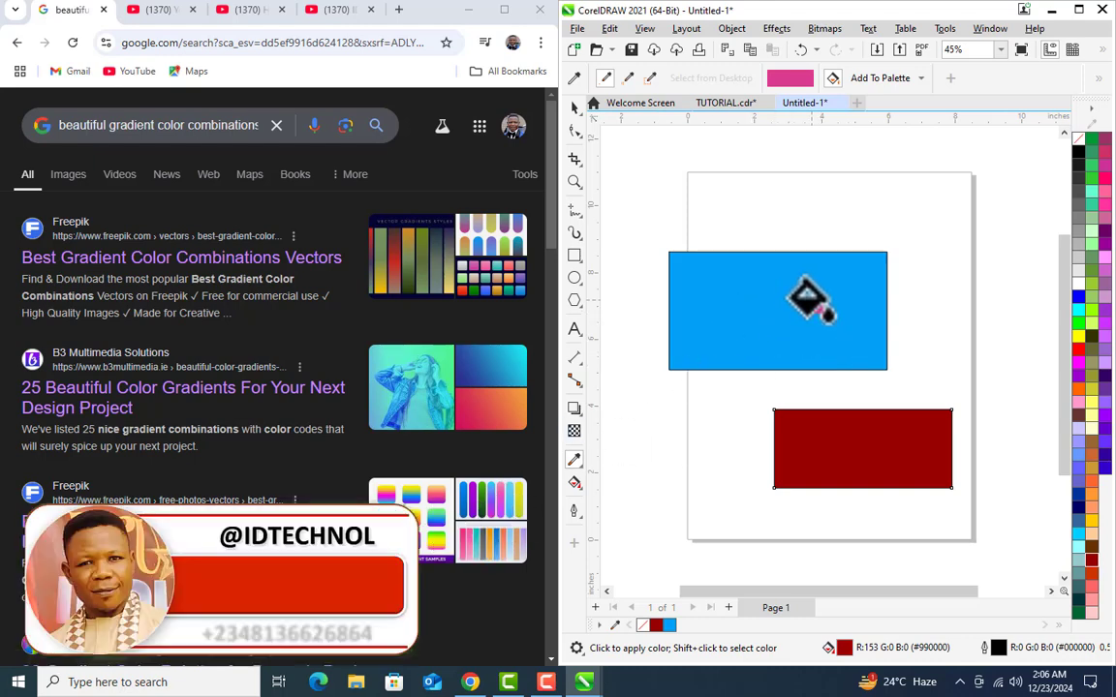
pyautogui.click(808, 302)
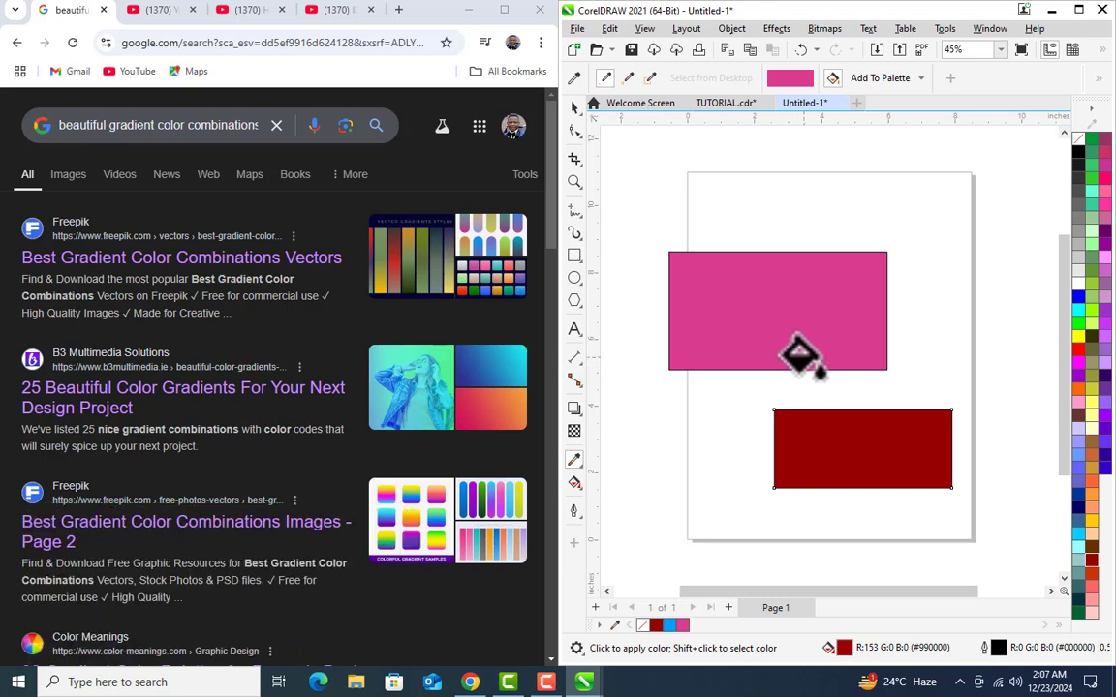
# Step: Apply a linear fountain fill to the upper rectangle with the Interactive Fill tool, running from pink to olive green at its right edge
pyautogui.click(574, 107)
pyautogui.click(600, 528)
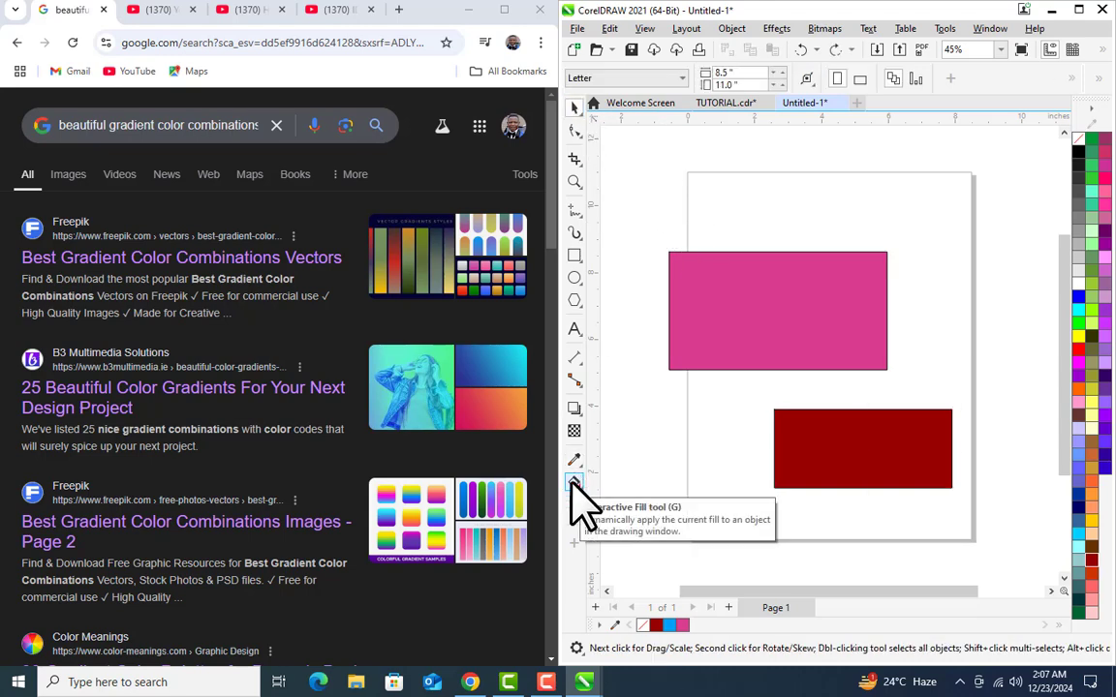
pyautogui.click(574, 482)
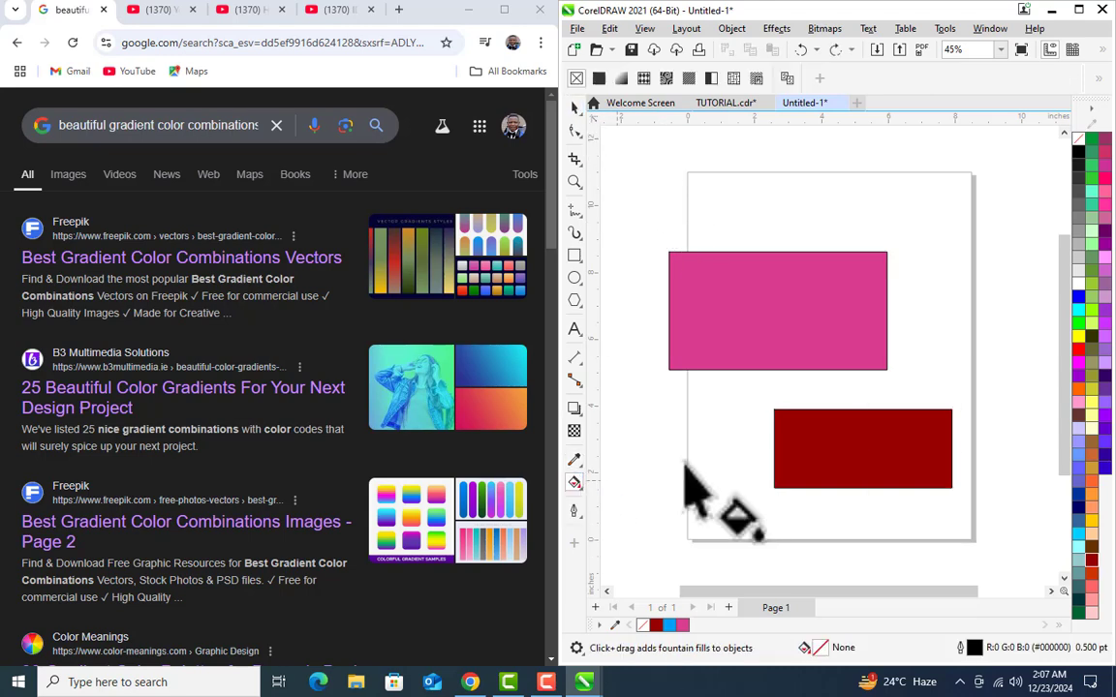
pyautogui.click(733, 312)
pyautogui.moveTo(729, 295); pyautogui.dragTo(886, 305)
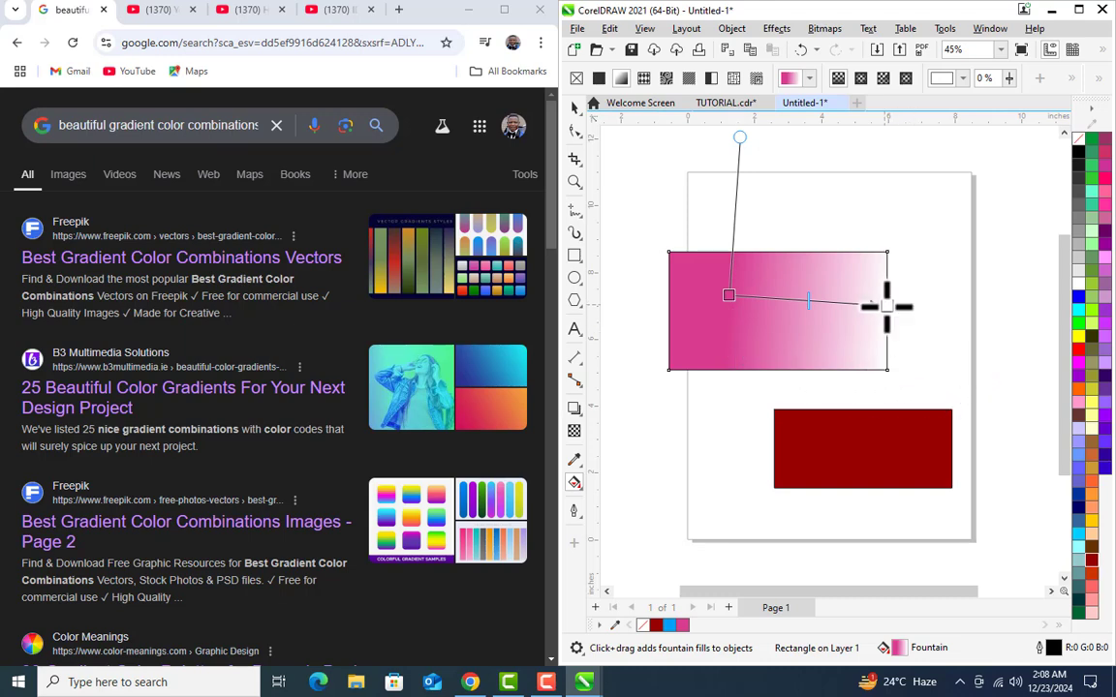
pyautogui.click(886, 307)
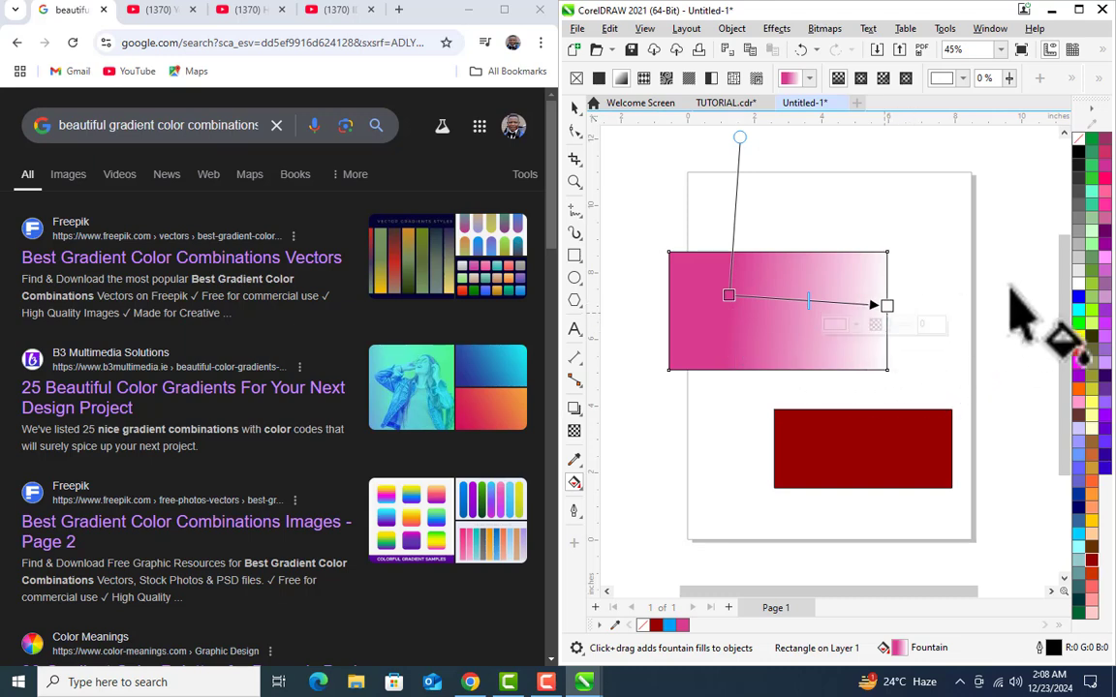
pyautogui.click(1090, 275)
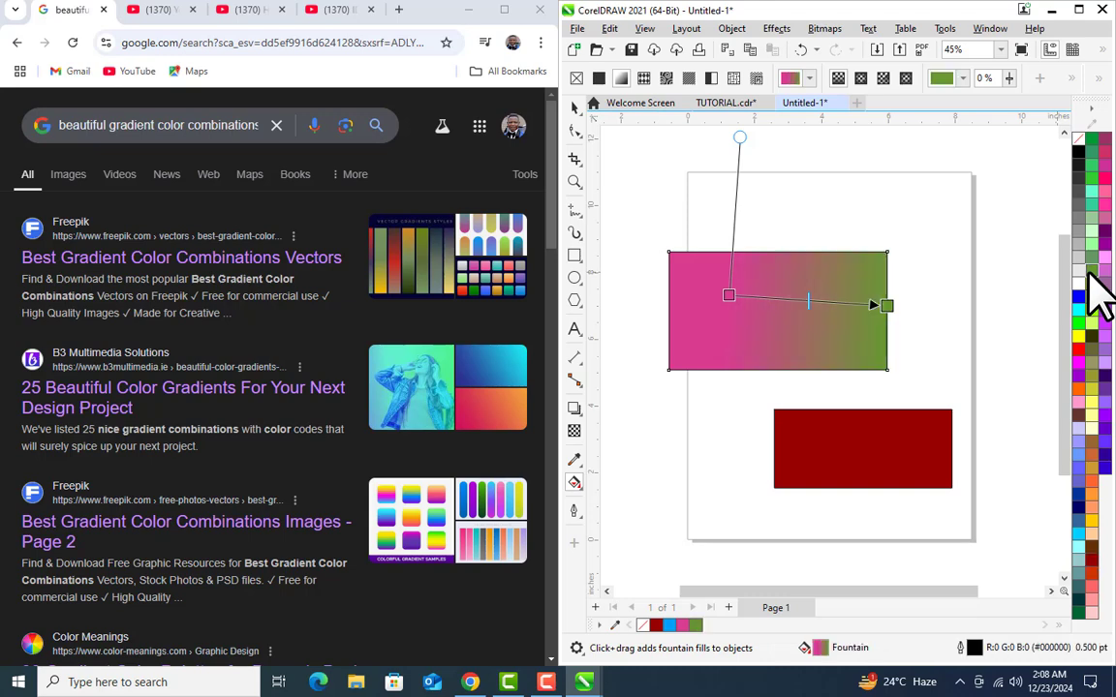
# Step: Change the start color of the upper rectangle's fountain fill to golden ochre, leaving the green end color
pyautogui.click(732, 301)
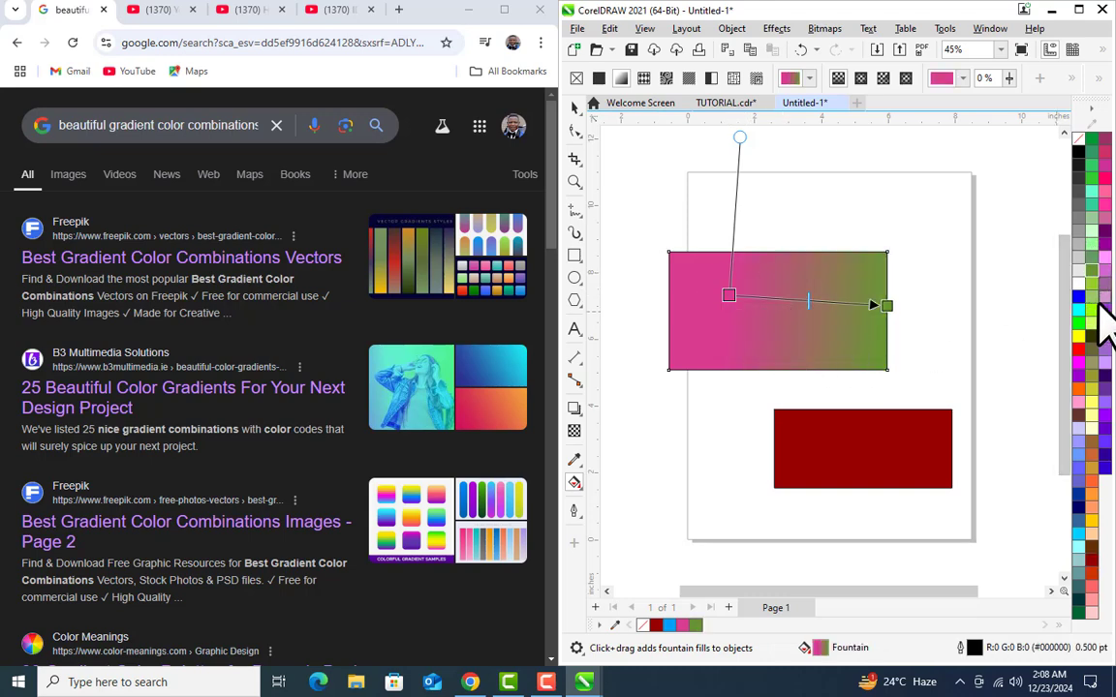
pyautogui.click(1092, 476)
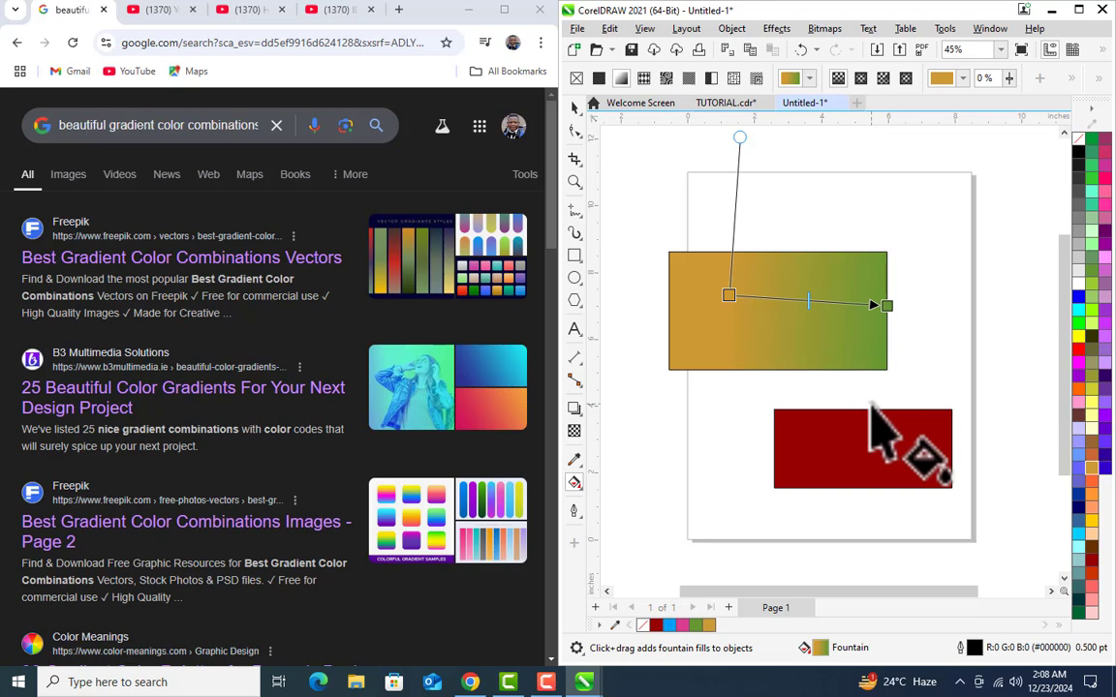
# Step: In Chrome, rerun the search for beautiful gradient color combinations and open Freepik's Best Gradient Color Combinations Vectors page at the vector gradient color set
pyautogui.click(236, 124)
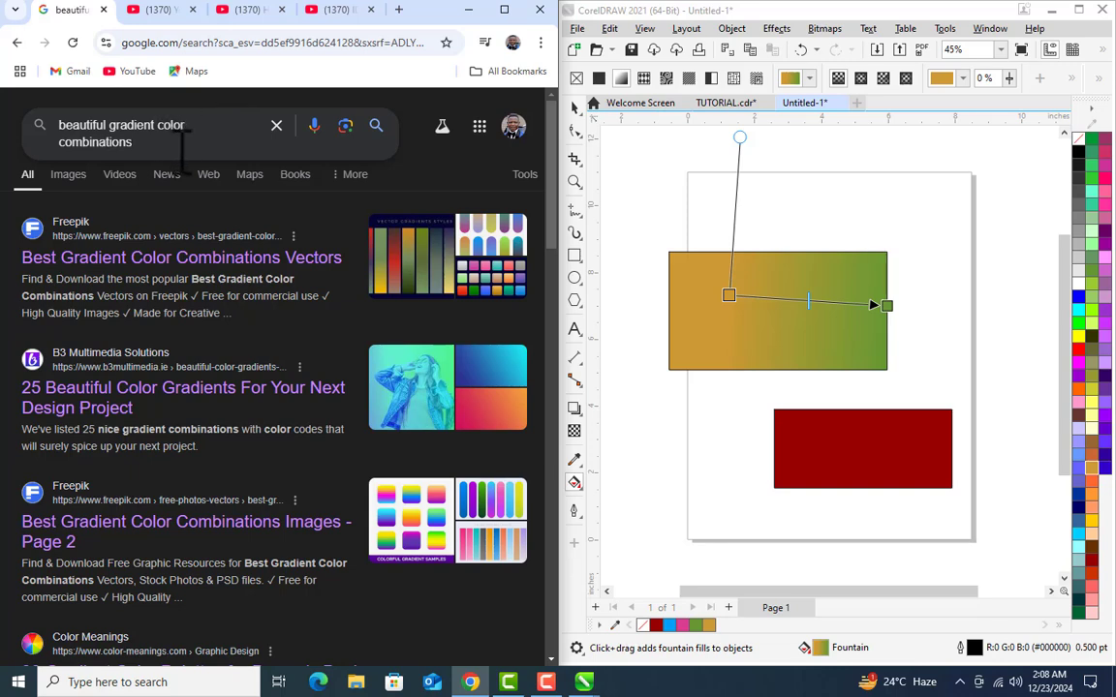
pyautogui.press('Return')
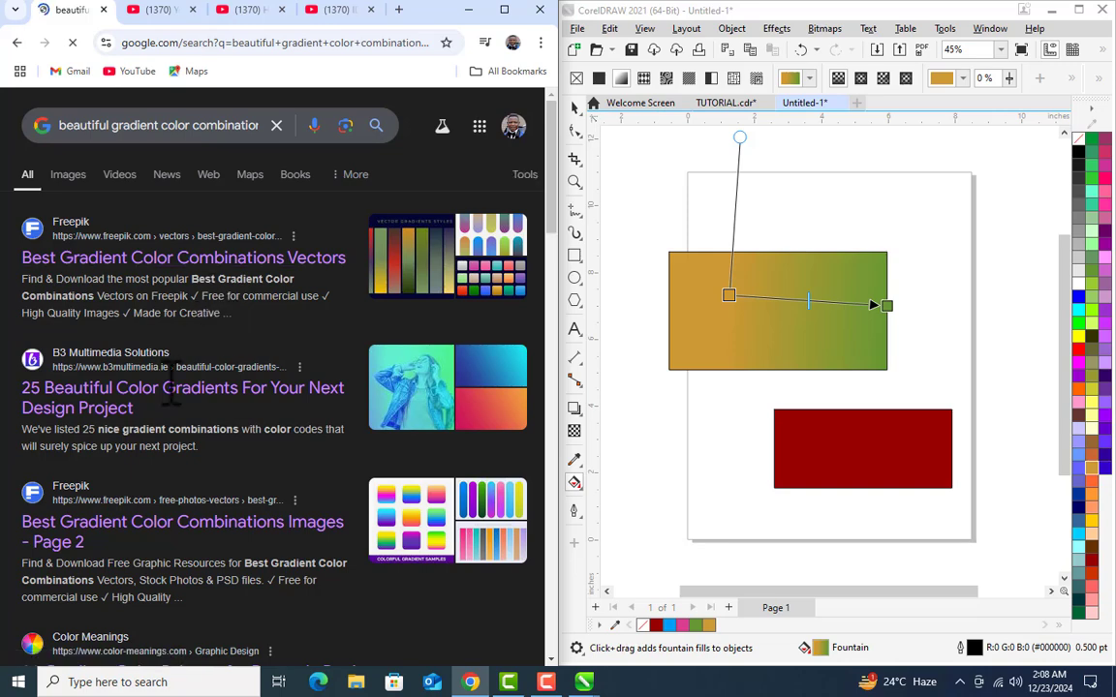
pyautogui.click(179, 260)
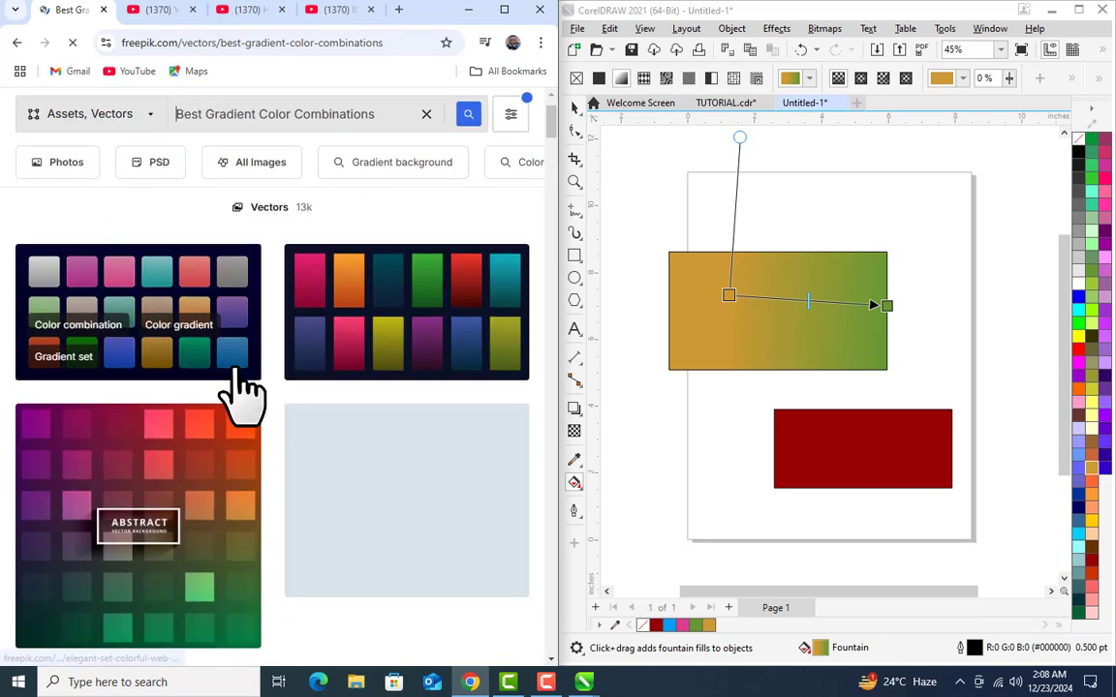
pyautogui.scroll(-3, 187, 498)
pyautogui.scroll(-5, 325, 357)
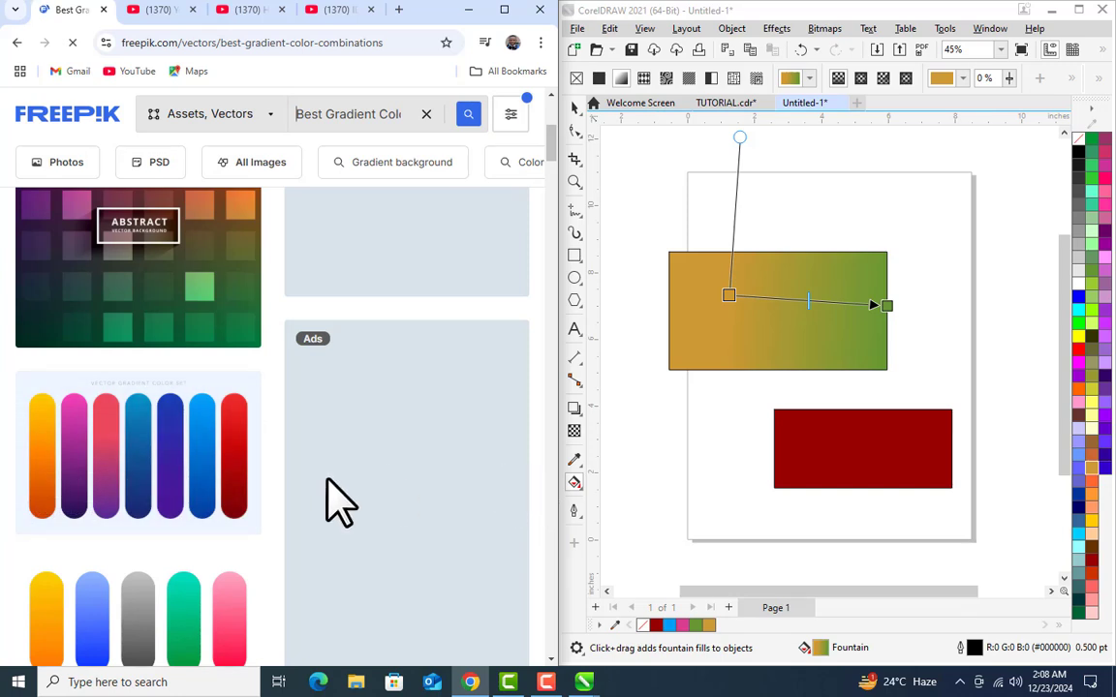
pyautogui.scroll(-2, 329, 481)
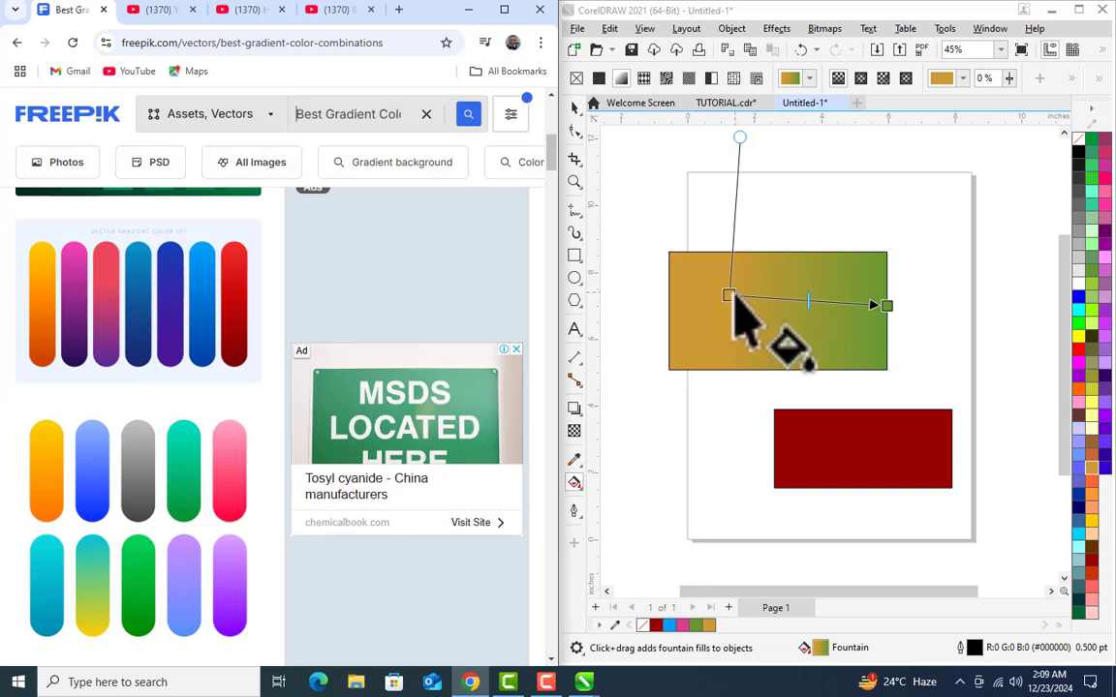
# Step: Back in CorelDRAW, apply a linear fountain fill to the lower dark red rectangle with the Interactive Fill tool, fading to white at its right edge
pyautogui.click(576, 107)
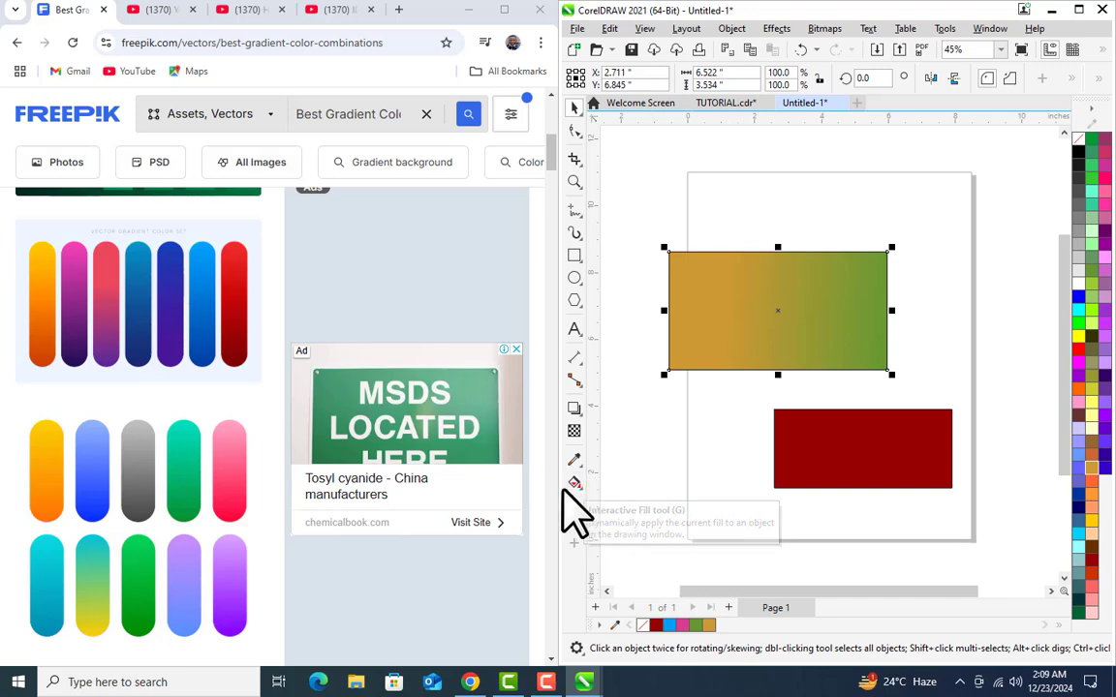
pyautogui.click(575, 482)
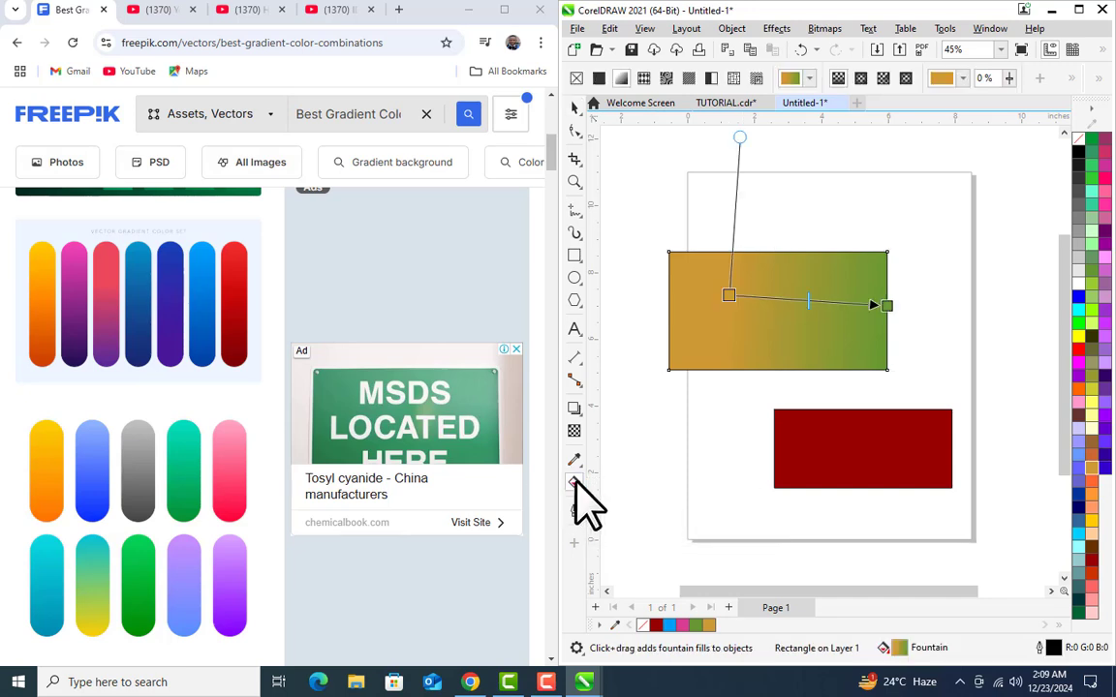
pyautogui.click(835, 447)
pyautogui.moveTo(824, 445); pyautogui.dragTo(952, 449)
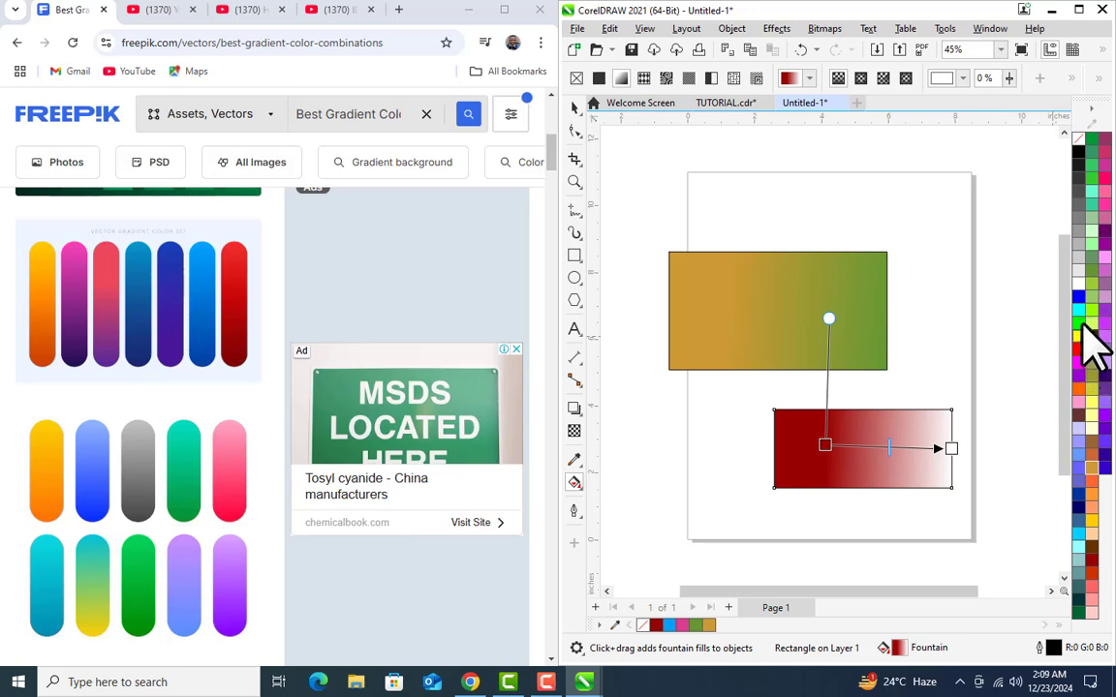
# Step: Set the end color of the lower rectangle's gradient to dark red #840202, sampled from the red bar's lower end on the Freepik page
pyautogui.click(951, 448)
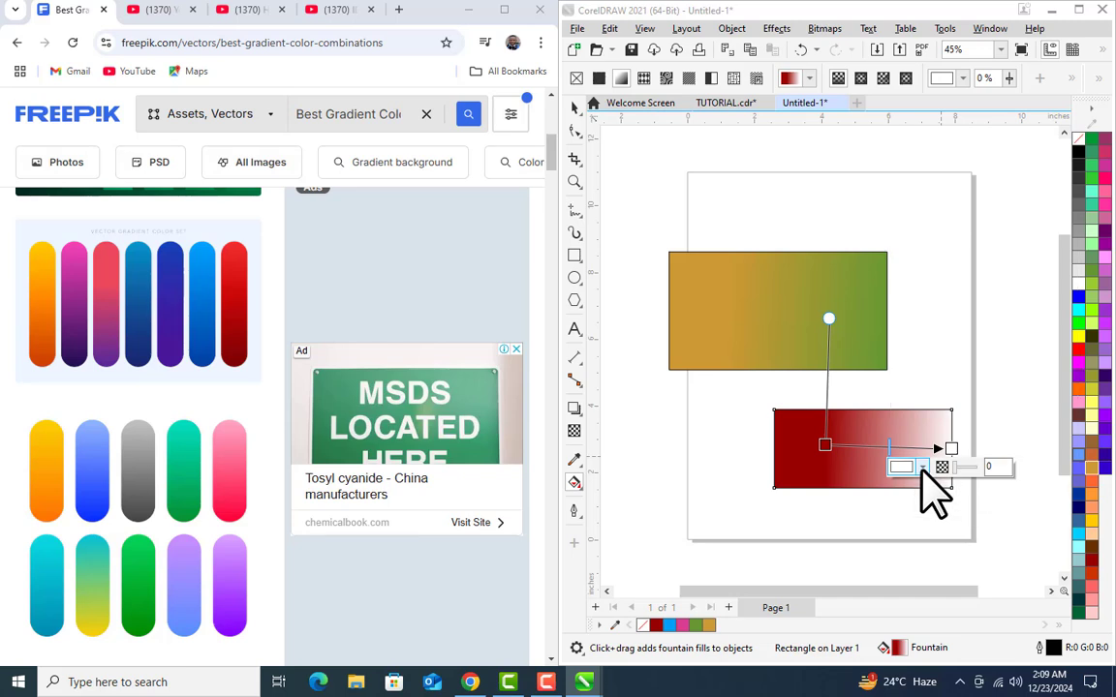
pyautogui.click(922, 468)
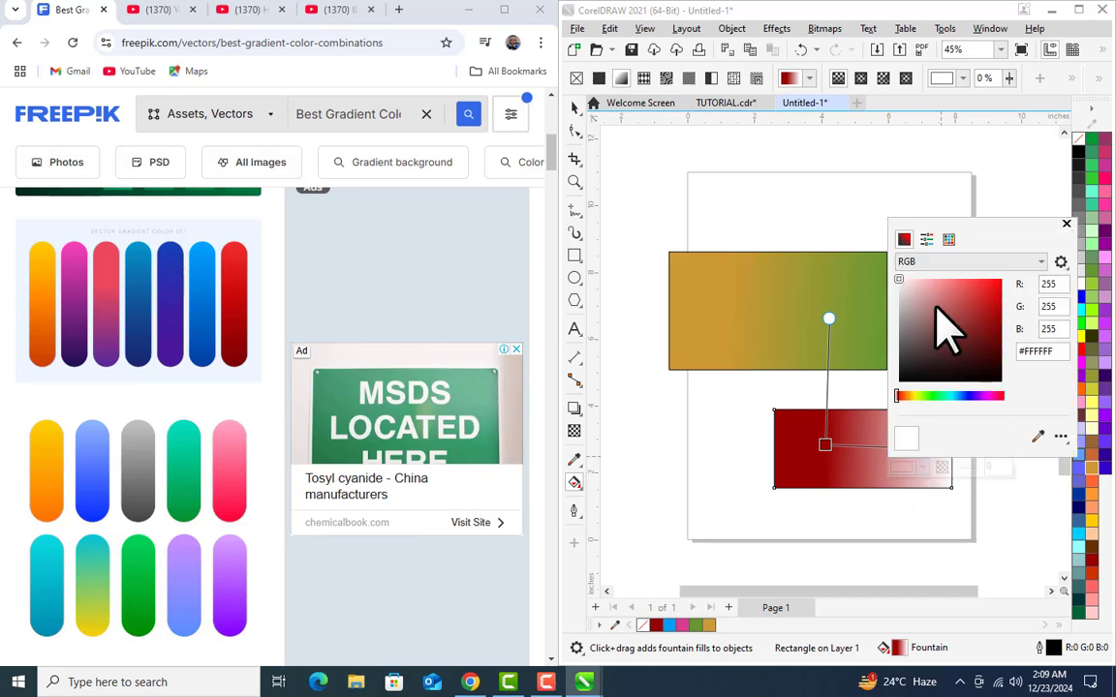
pyautogui.click(1037, 438)
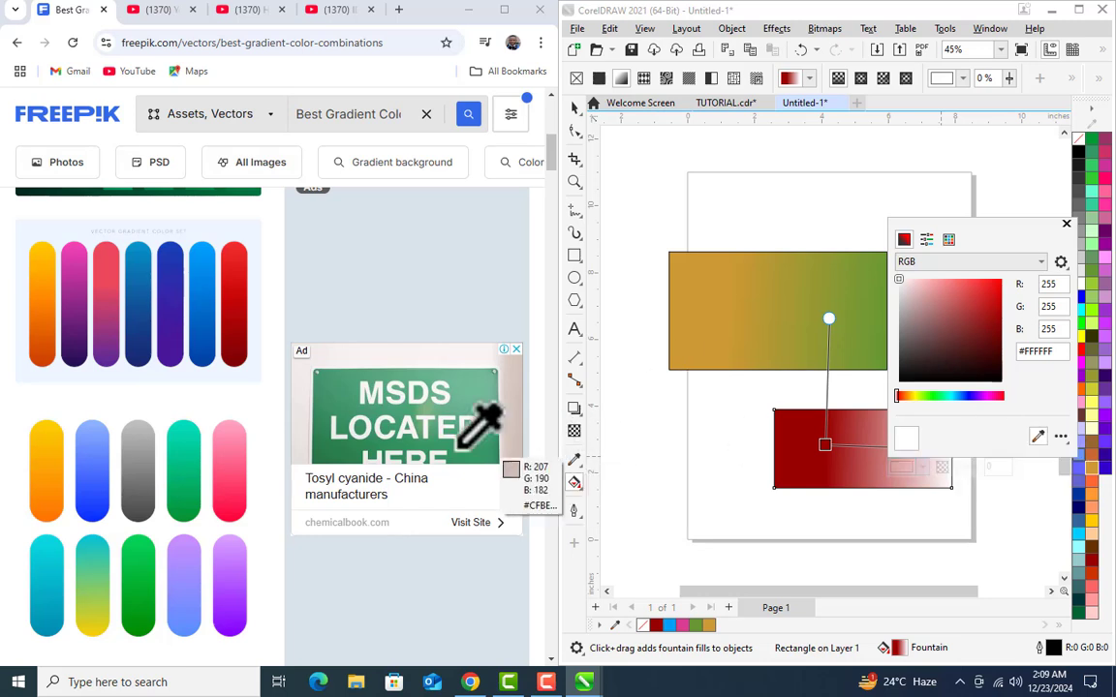
pyautogui.click(236, 362)
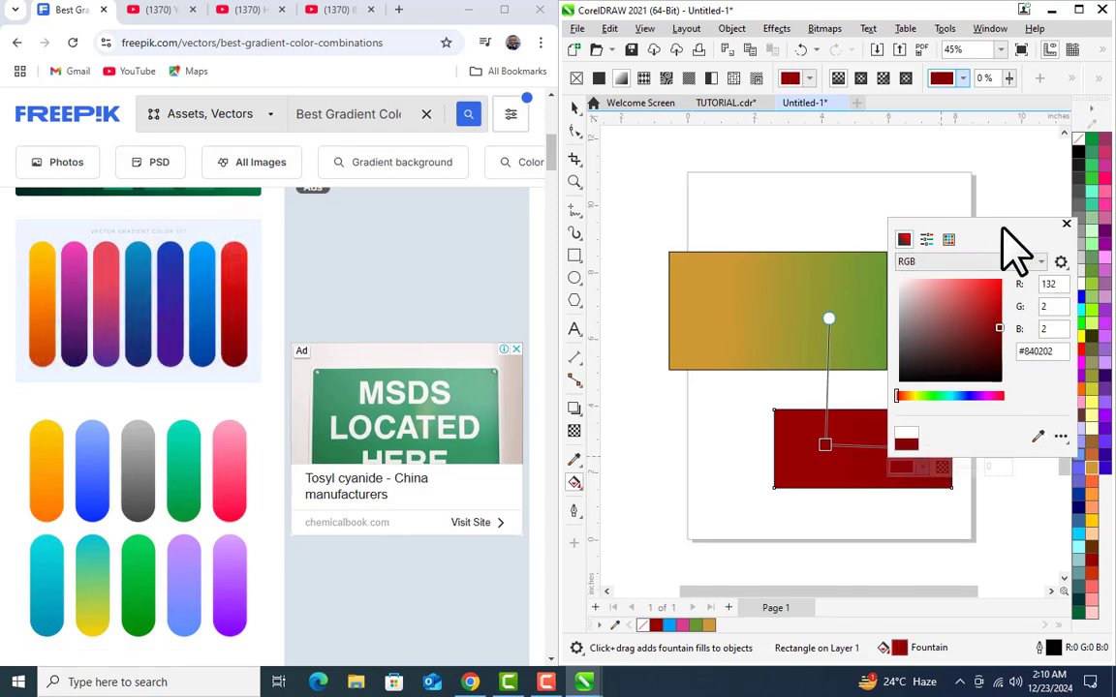
pyautogui.moveTo(1014, 250); pyautogui.dragTo(941, 134)
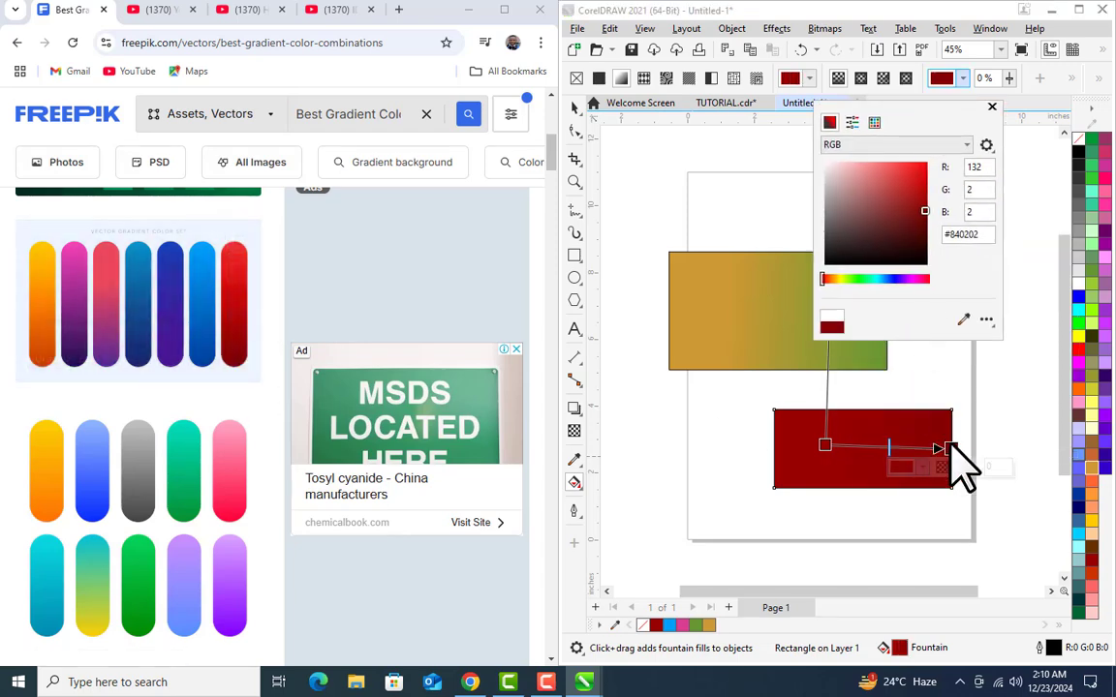
pyautogui.click(992, 107)
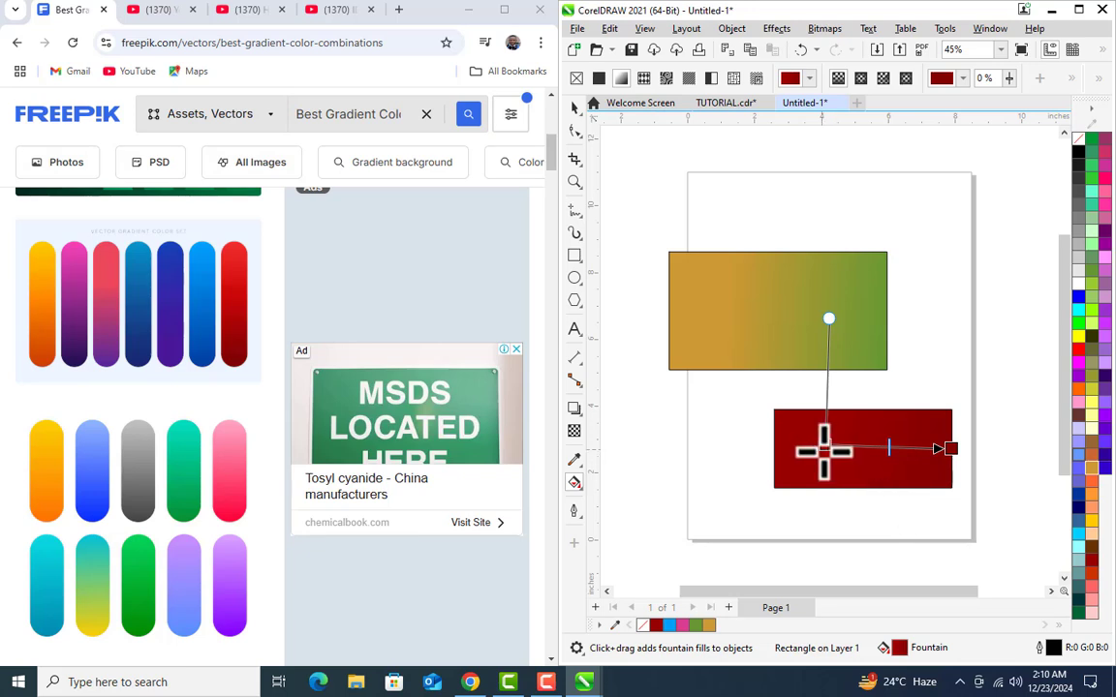
# Step: Set the start color of the lower rectangle's gradient to blue #0198F5, sampled from the blue bar on the Freepik page, and deselect the rectangle
pyautogui.click(827, 446)
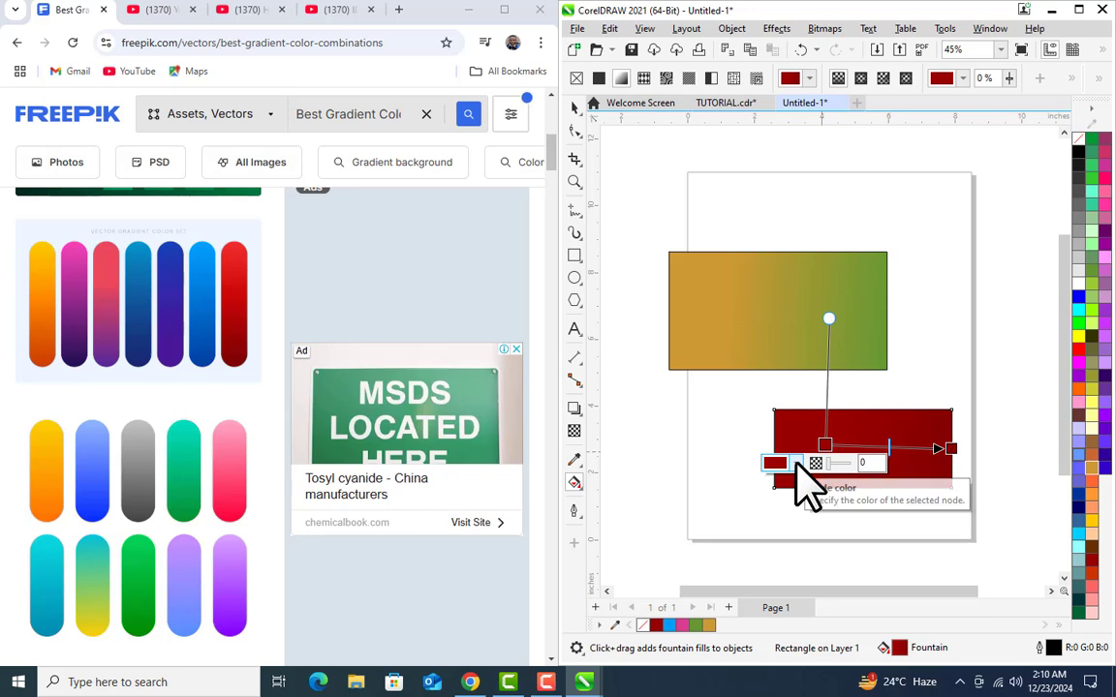
pyautogui.click(795, 464)
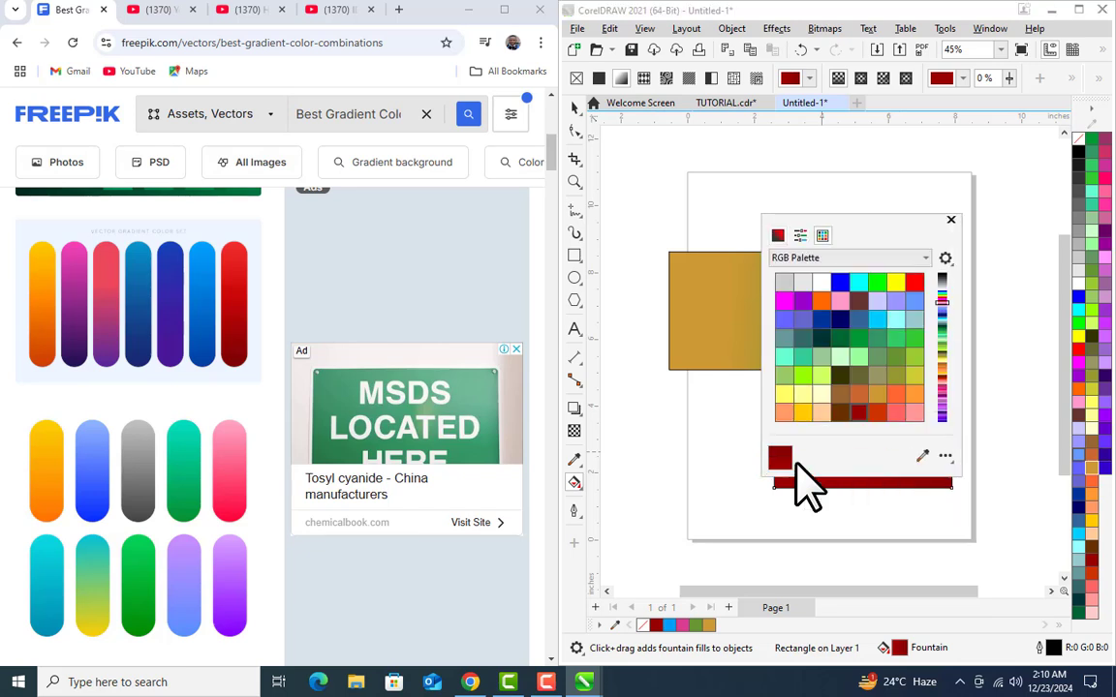
pyautogui.click(922, 455)
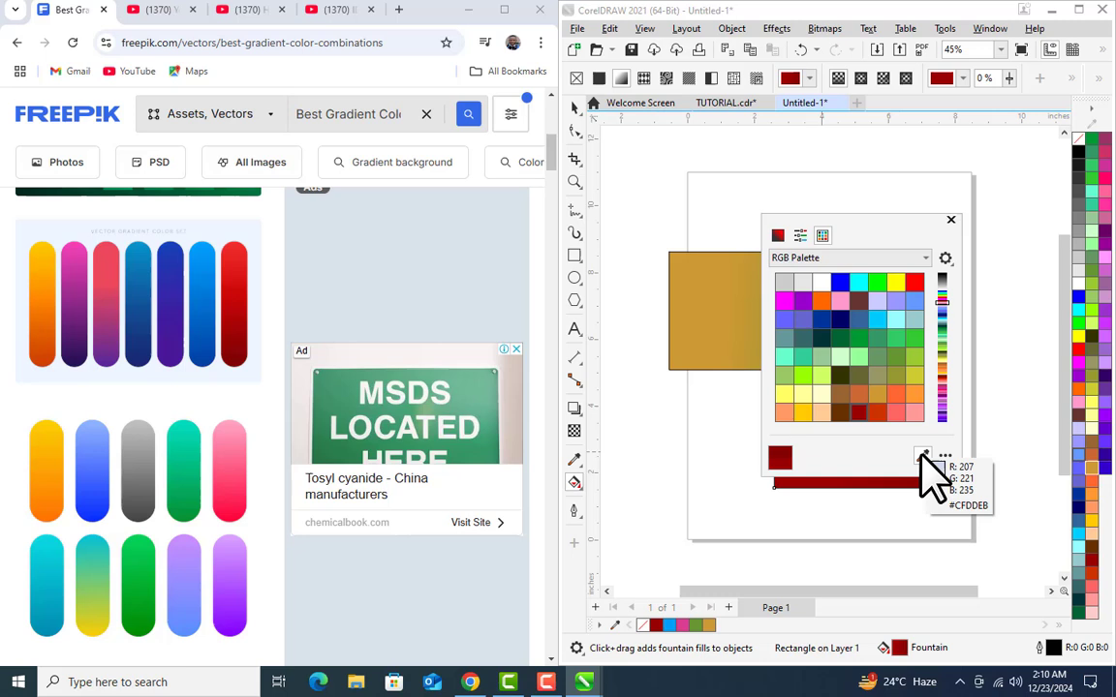
pyautogui.click(206, 254)
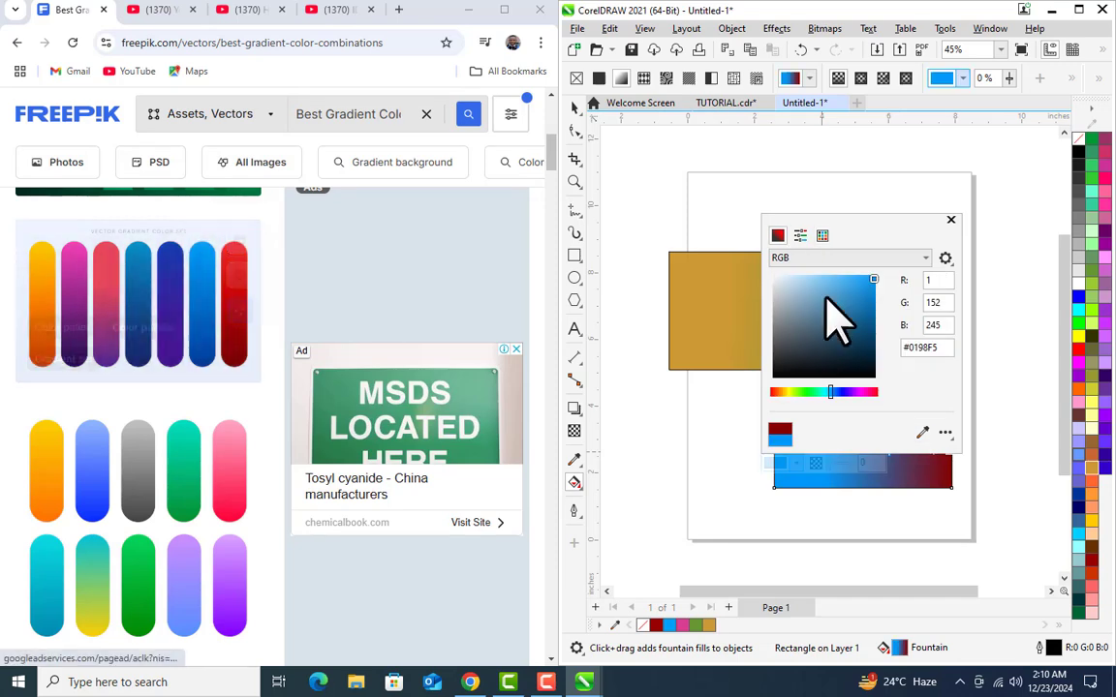
pyautogui.click(950, 222)
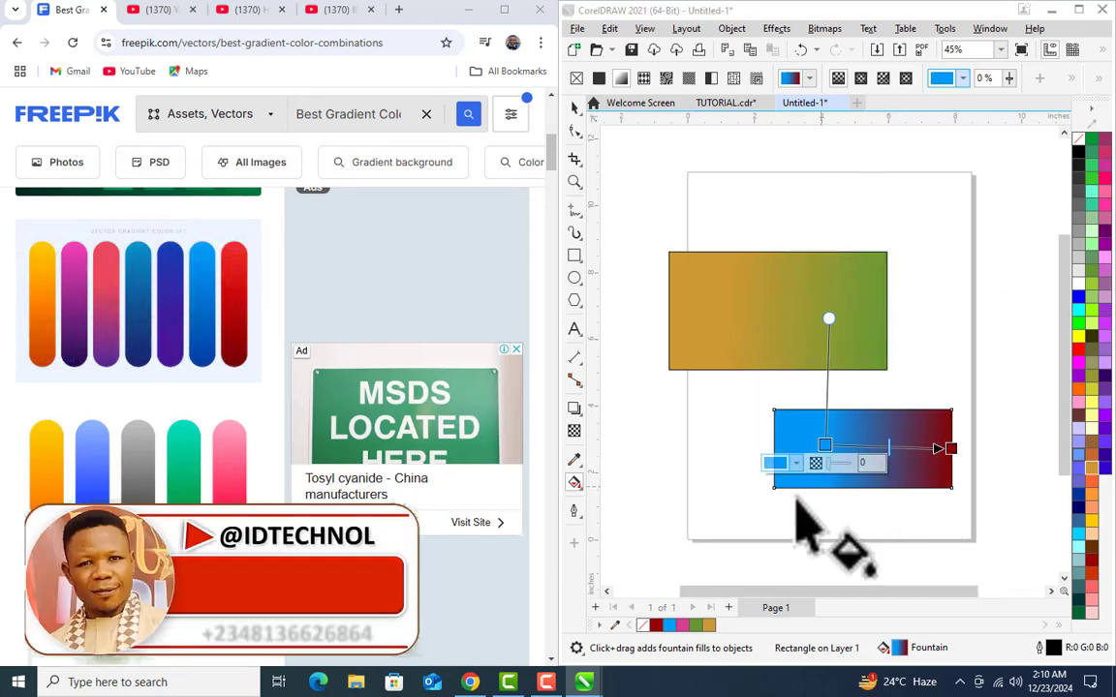
pyautogui.click(575, 108)
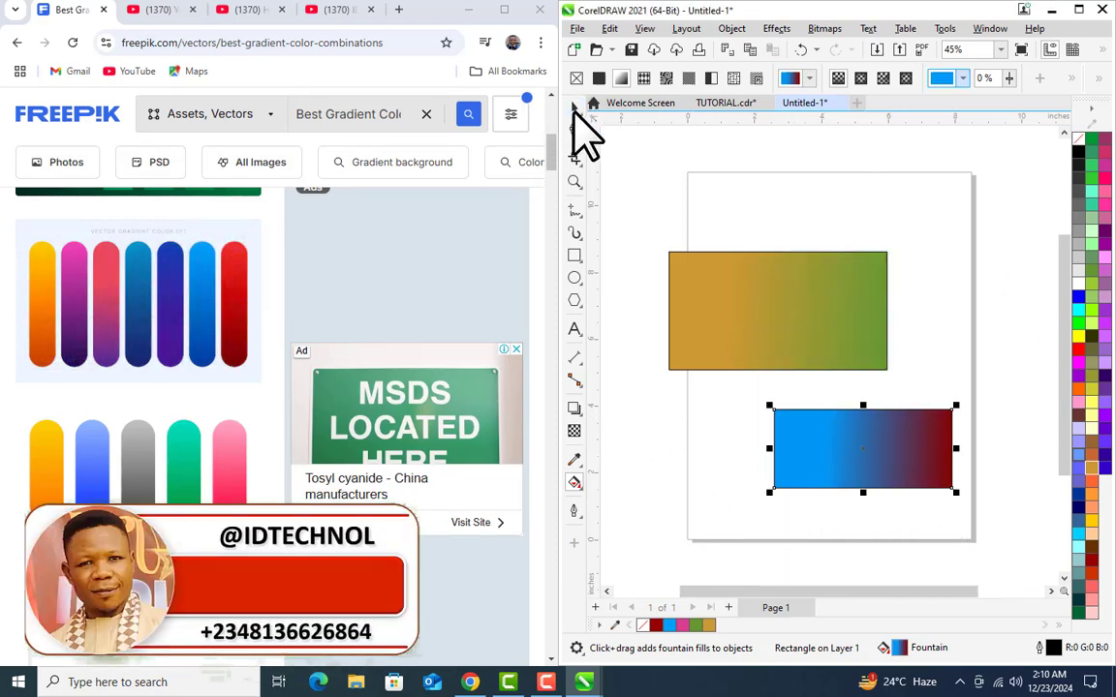
pyautogui.click(912, 559)
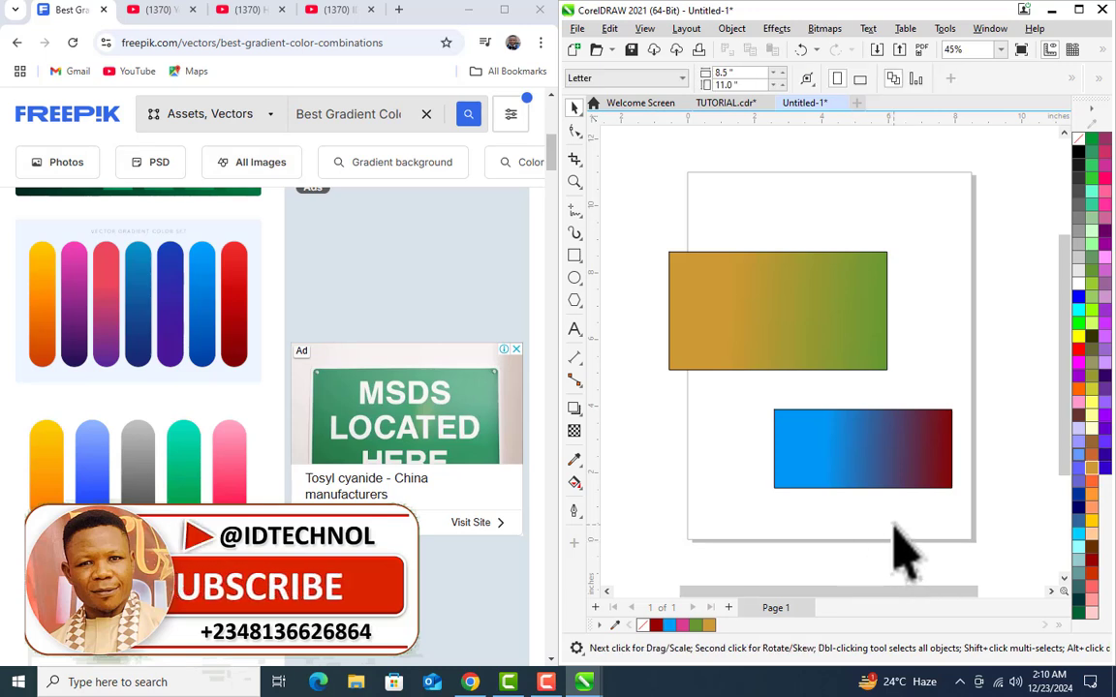